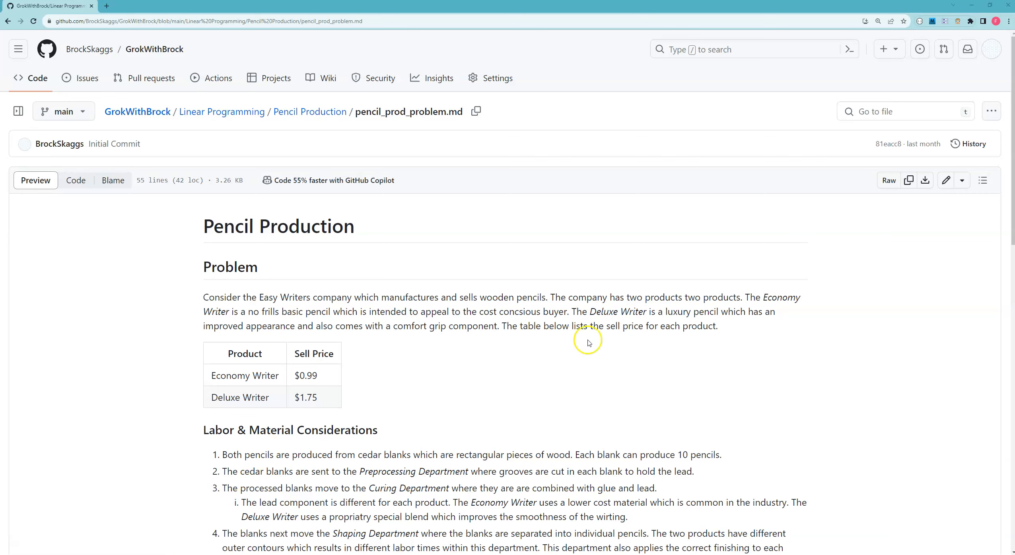
# Step: Review the labor, bill of material and inventory tables in the Pencil Production problem, and switch to the pencil_prod.xlsx workbook in Excel
pyautogui.click(1011, 220)
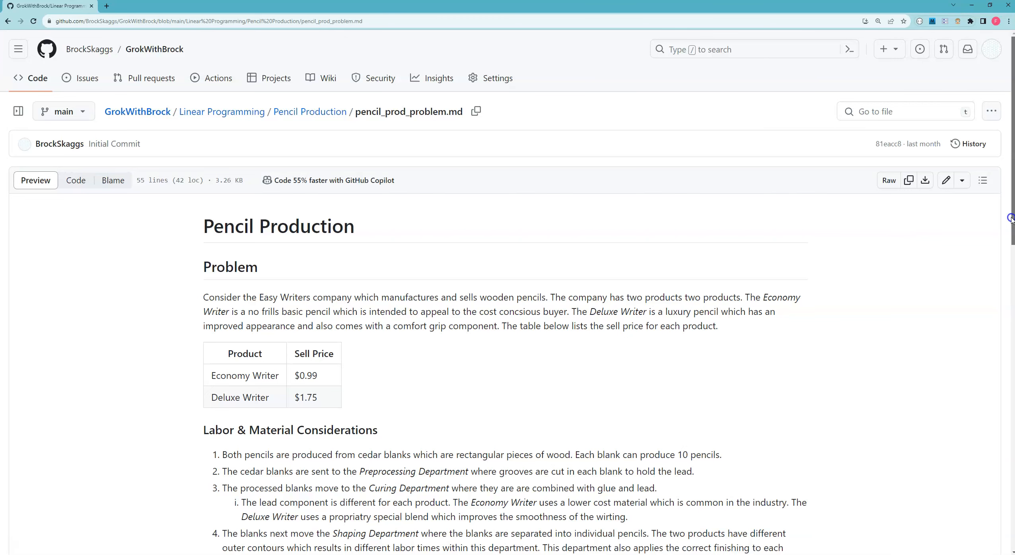
pyautogui.moveTo(1010, 218); pyautogui.dragTo(1008, 416)
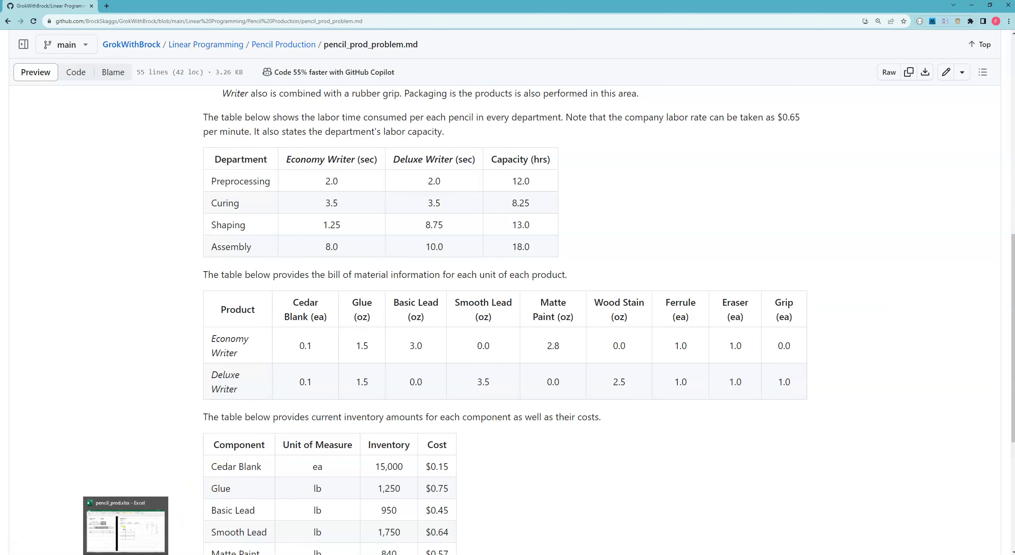
pyautogui.click(126, 541)
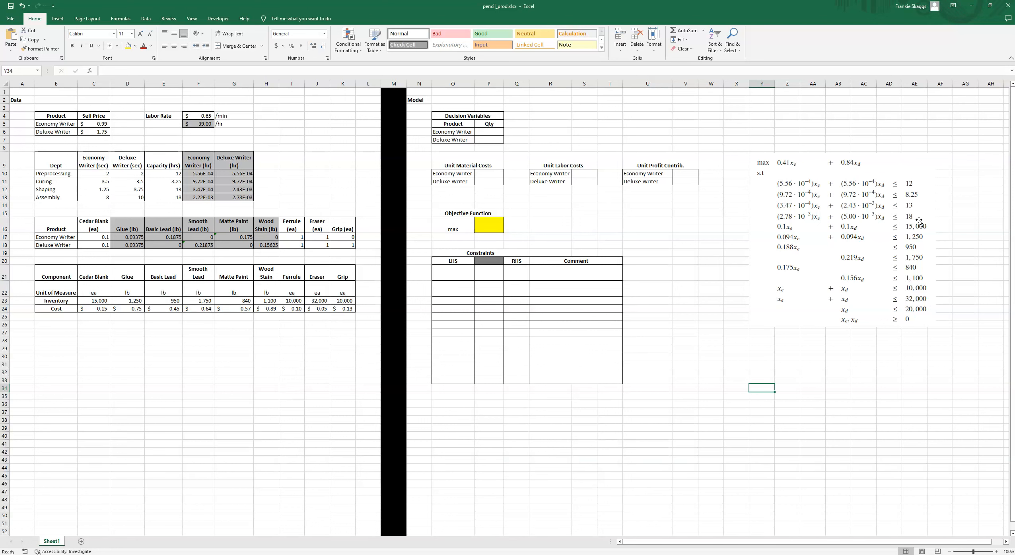
# Step: Open the Solver Parameters dialog to view its setup, and close it without solving
pyautogui.click(145, 18)
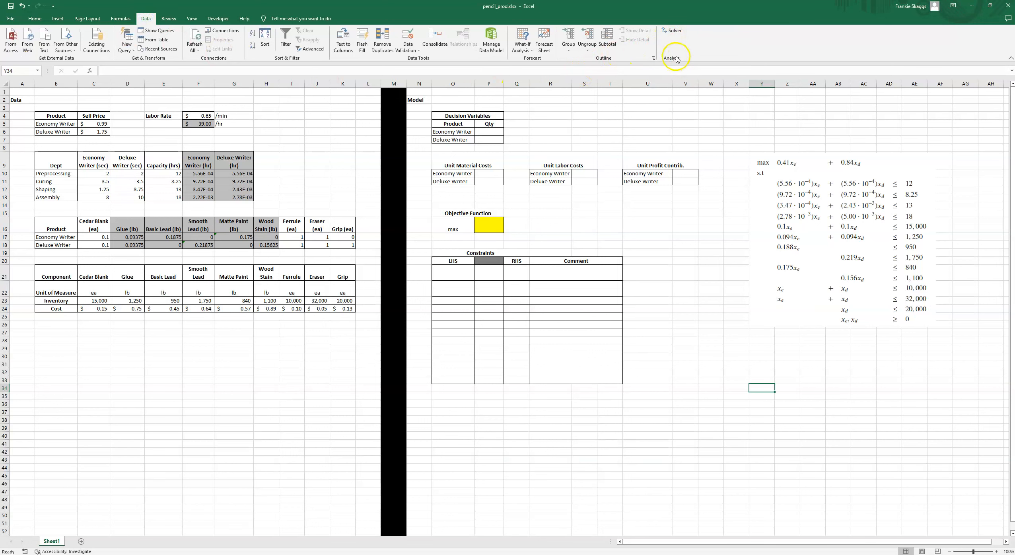
pyautogui.click(677, 32)
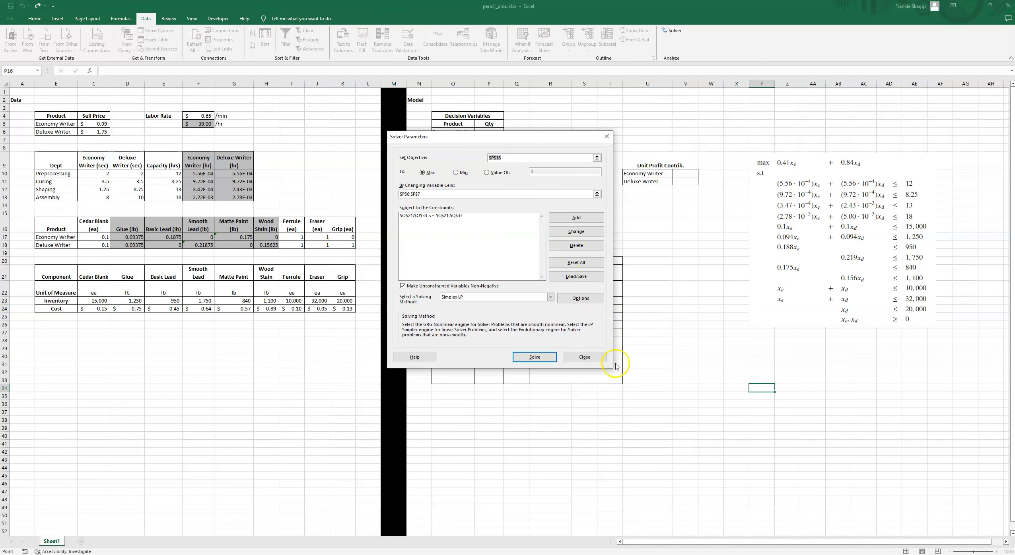
pyautogui.click(591, 357)
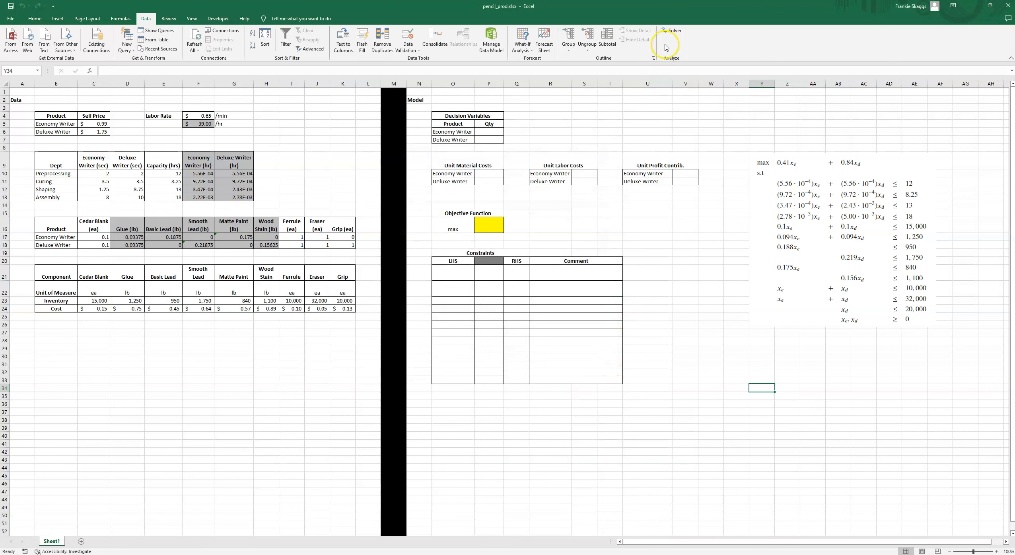
# Step: Check the Excel Add-ins settings, including the Solver Add-in and Analysis ToolPak entries, and close the list of available add-ins
pyautogui.click(203, 99)
pyautogui.click(11, 18)
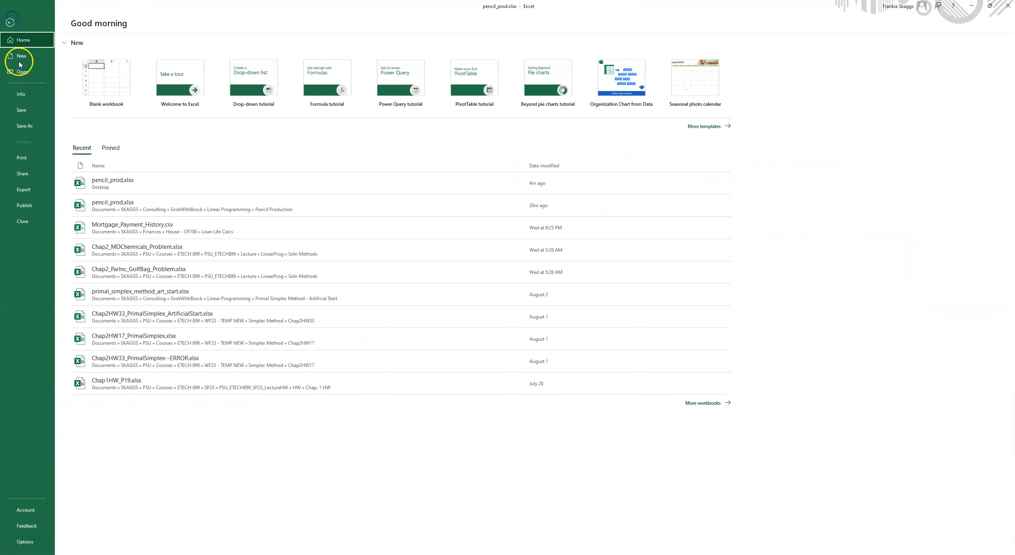
pyautogui.click(32, 542)
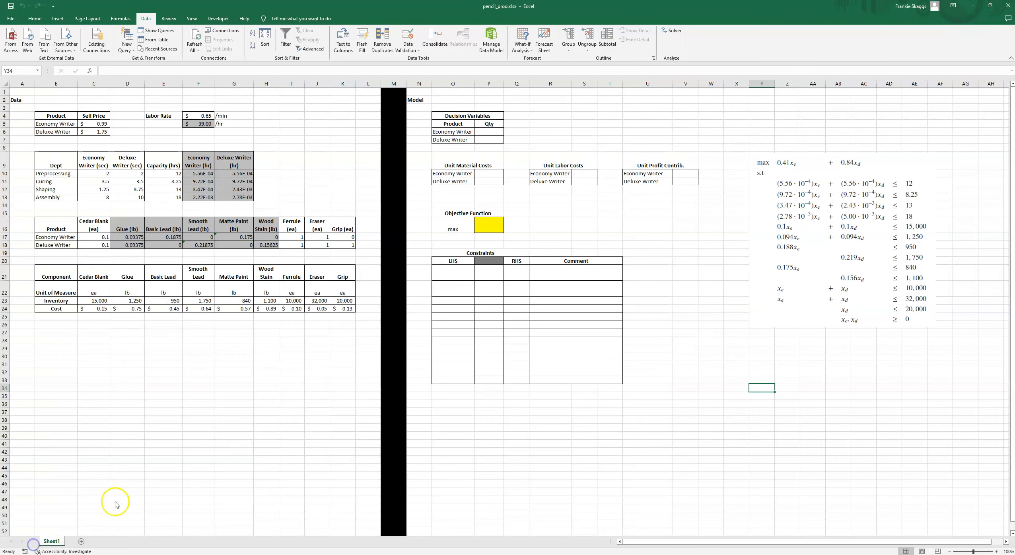
pyautogui.click(364, 267)
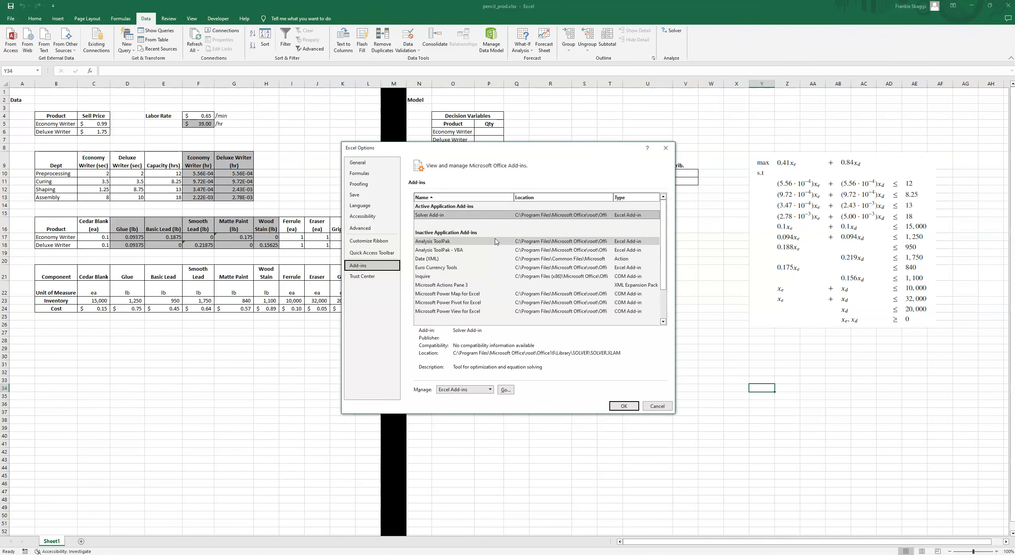
pyautogui.click(437, 216)
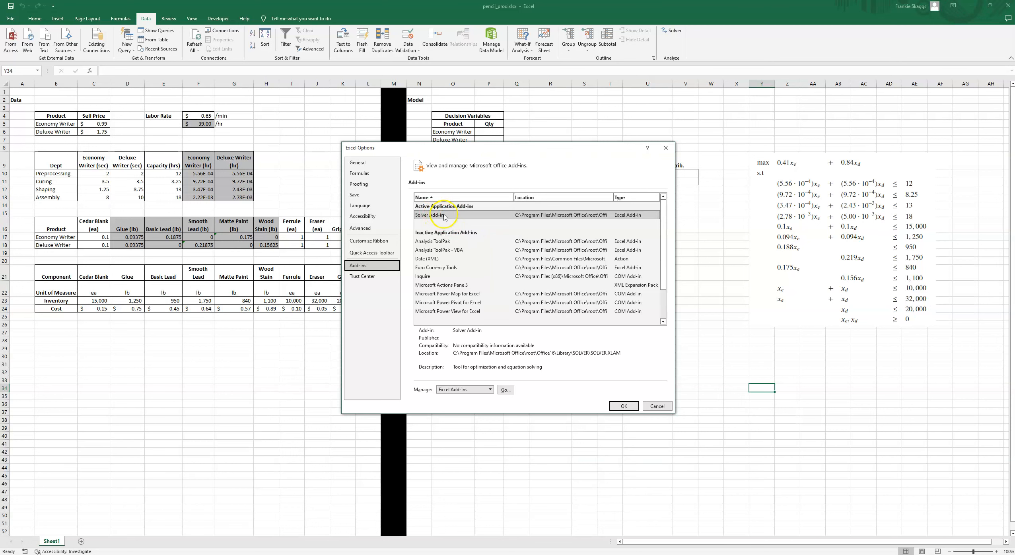
pyautogui.click(439, 256)
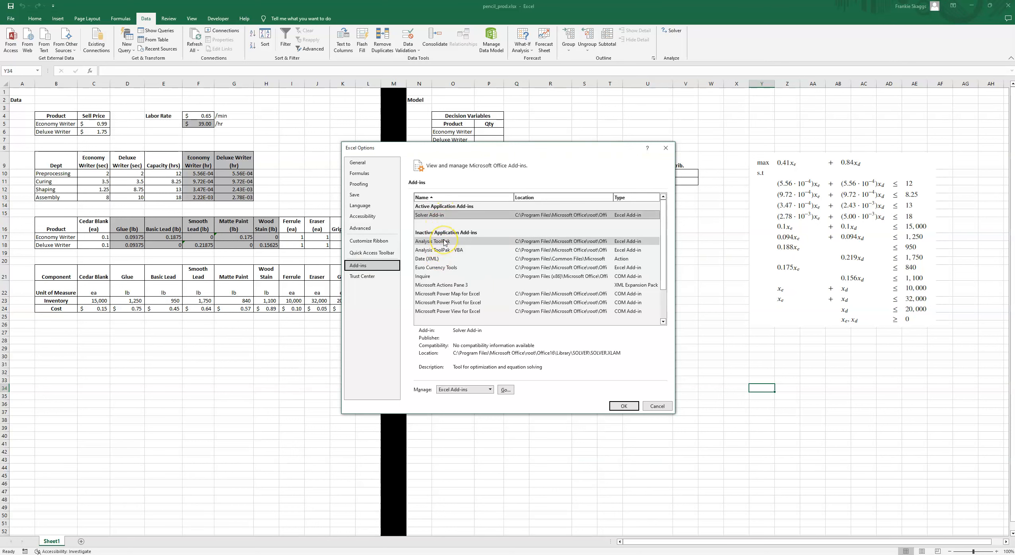
pyautogui.click(444, 241)
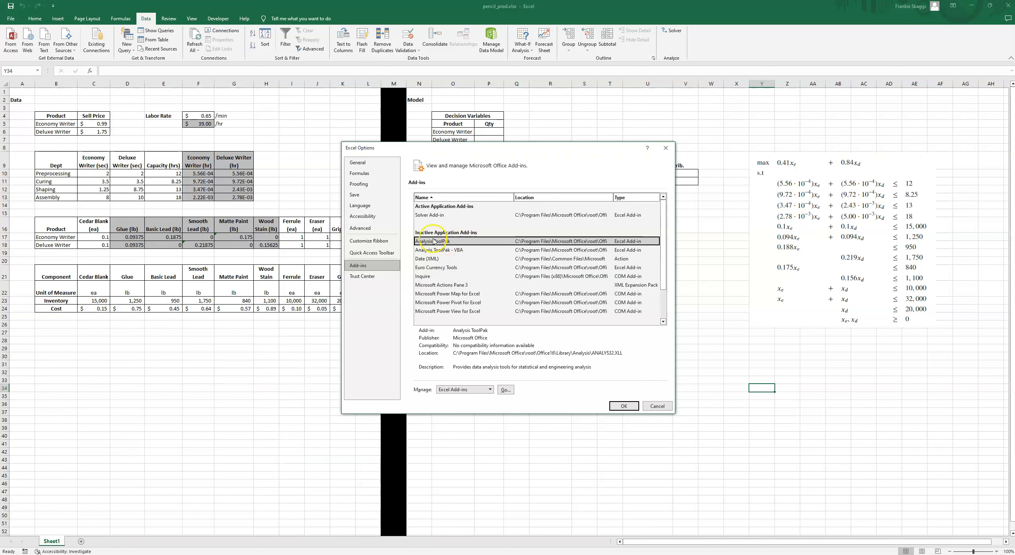
pyautogui.click(505, 390)
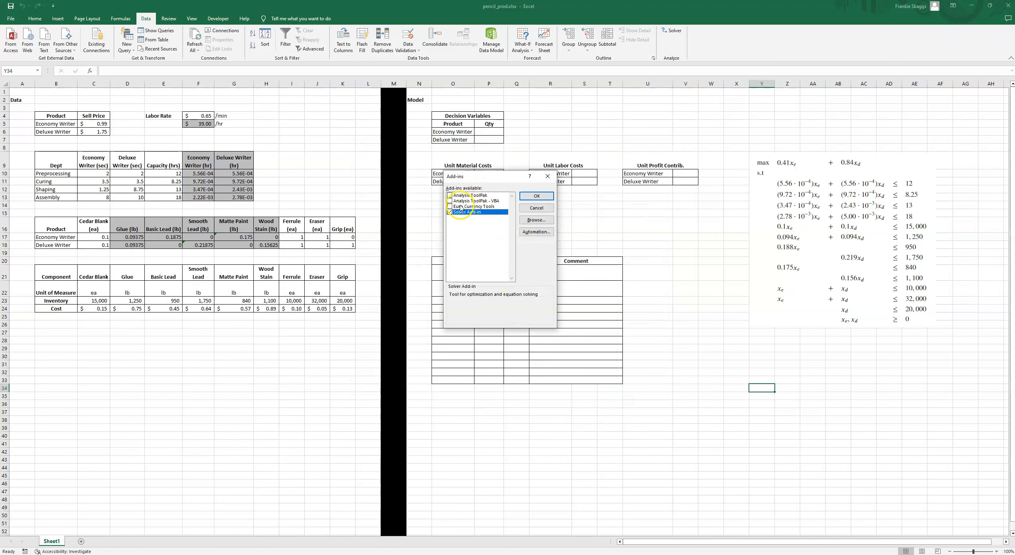
pyautogui.click(522, 200)
pyautogui.click(620, 223)
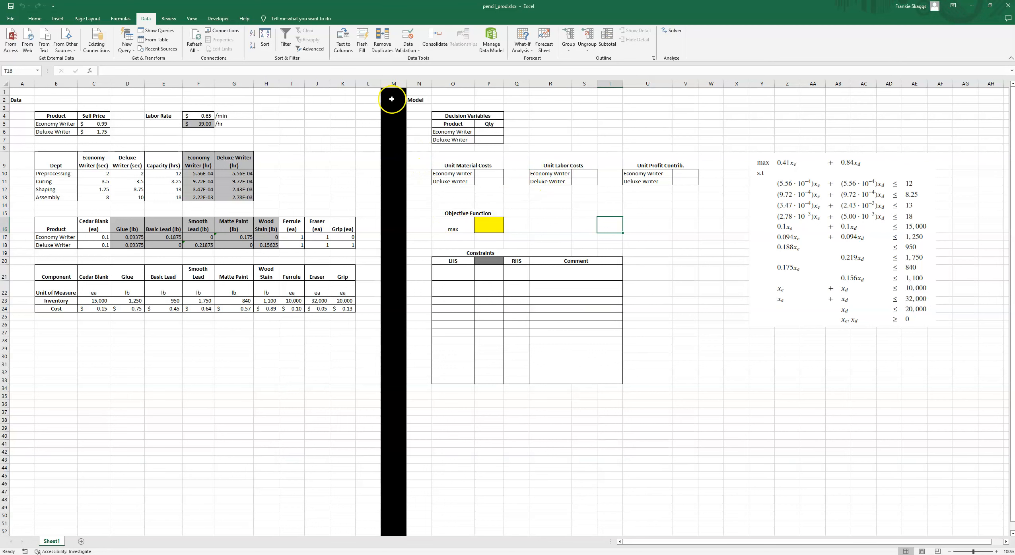
# Step: Examine the Data section's labor rate, department times and capacity, component units of measure, and the Economy Writer glue conversion formula
pyautogui.click(391, 83)
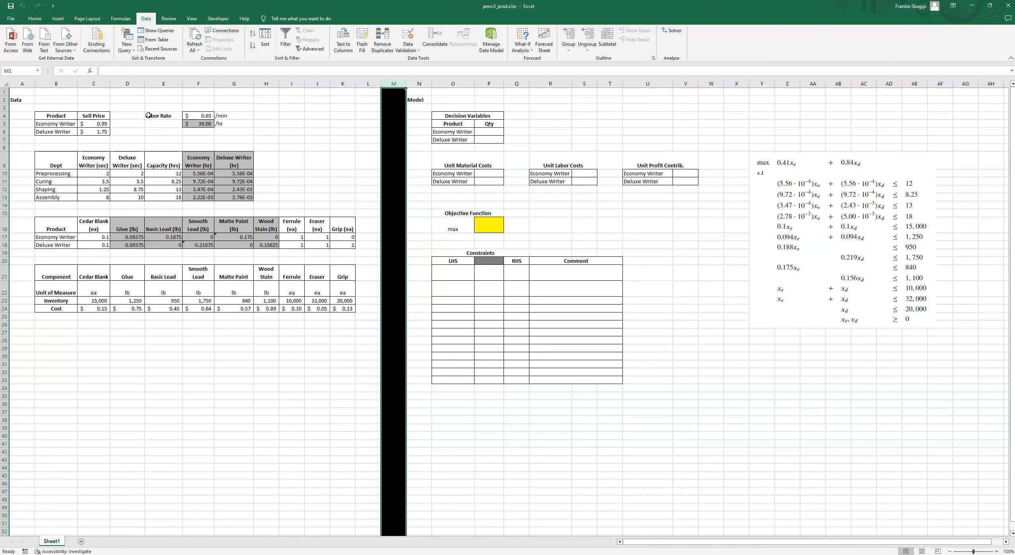
pyautogui.click(199, 124)
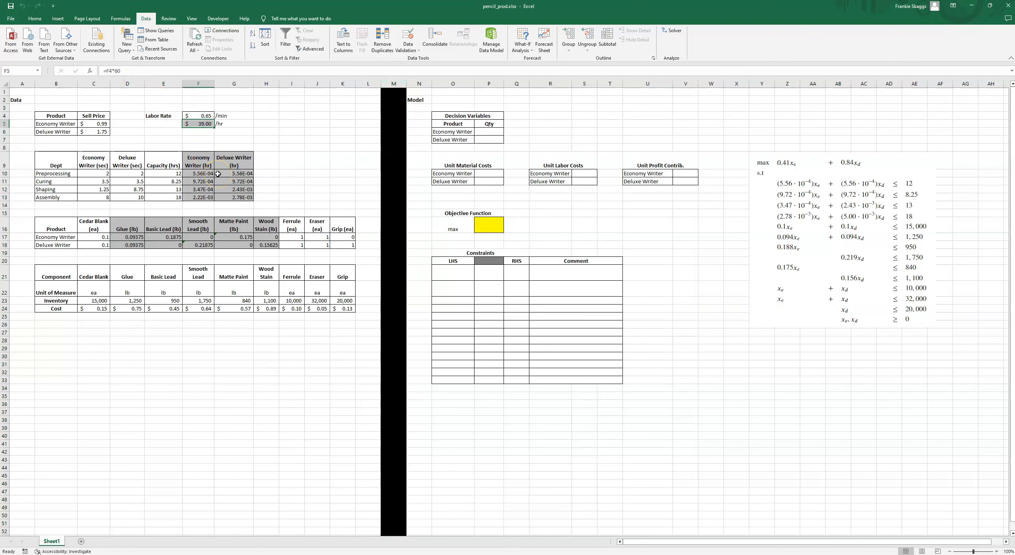
pyautogui.click(237, 127)
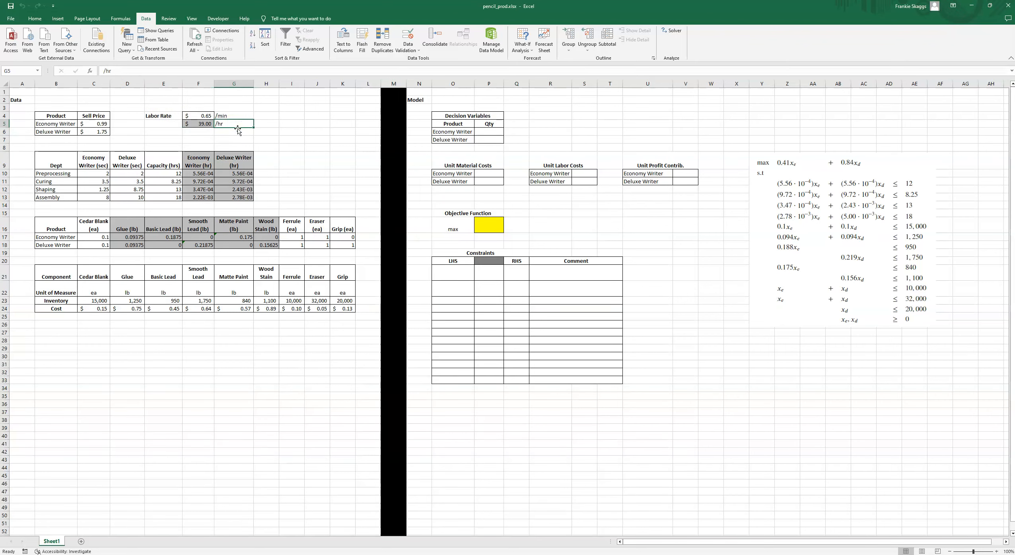
pyautogui.click(238, 114)
pyautogui.click(100, 161)
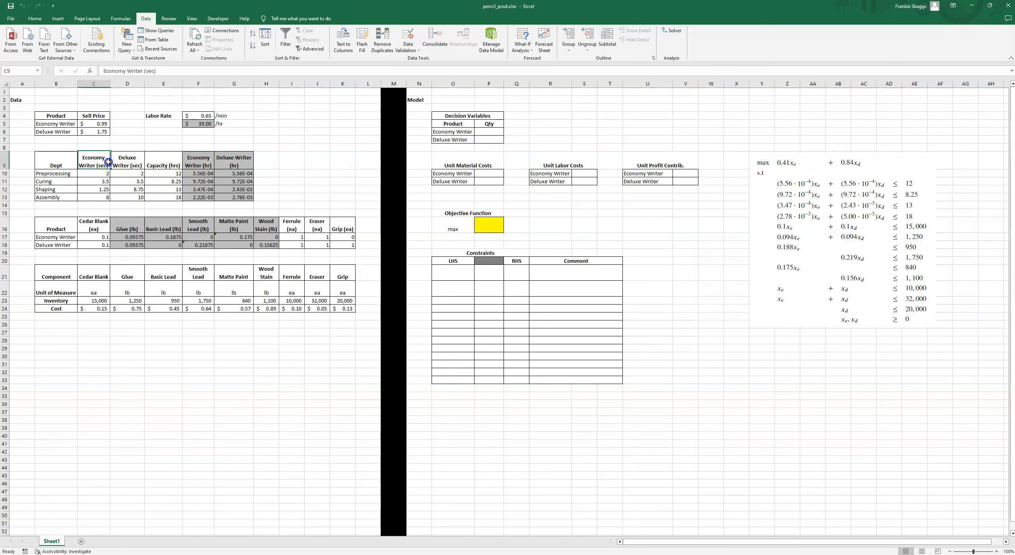
pyautogui.click(101, 174)
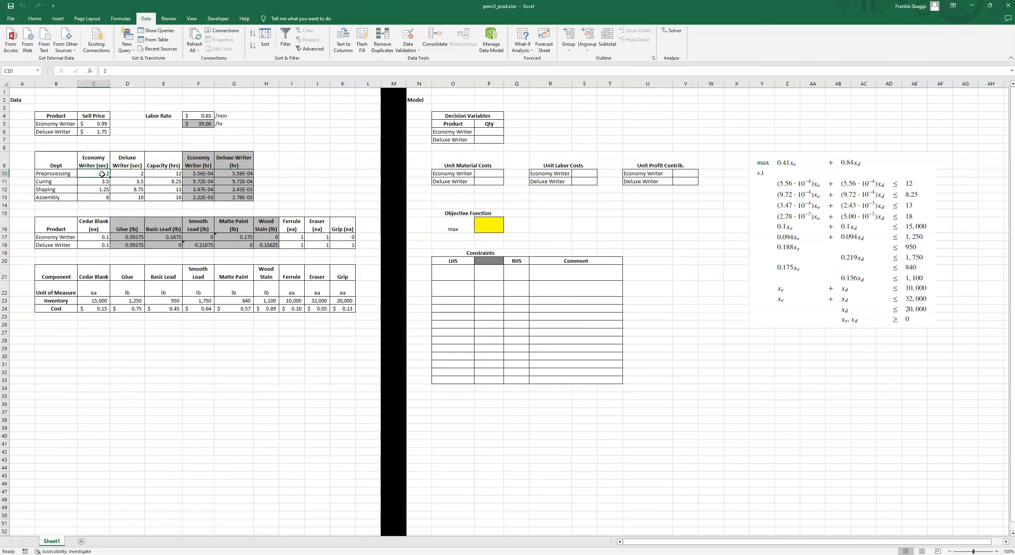
pyautogui.click(164, 163)
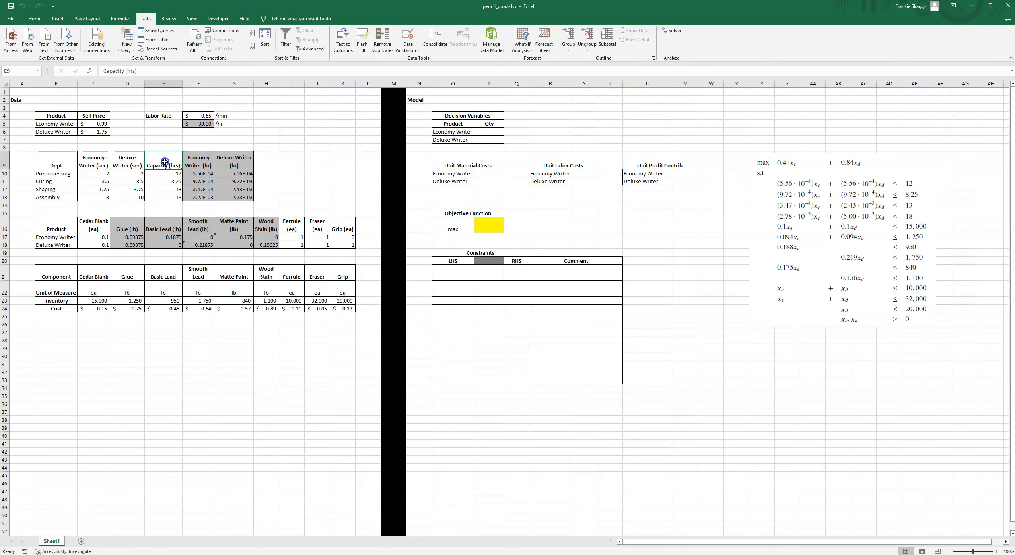
pyautogui.click(201, 121)
pyautogui.click(197, 163)
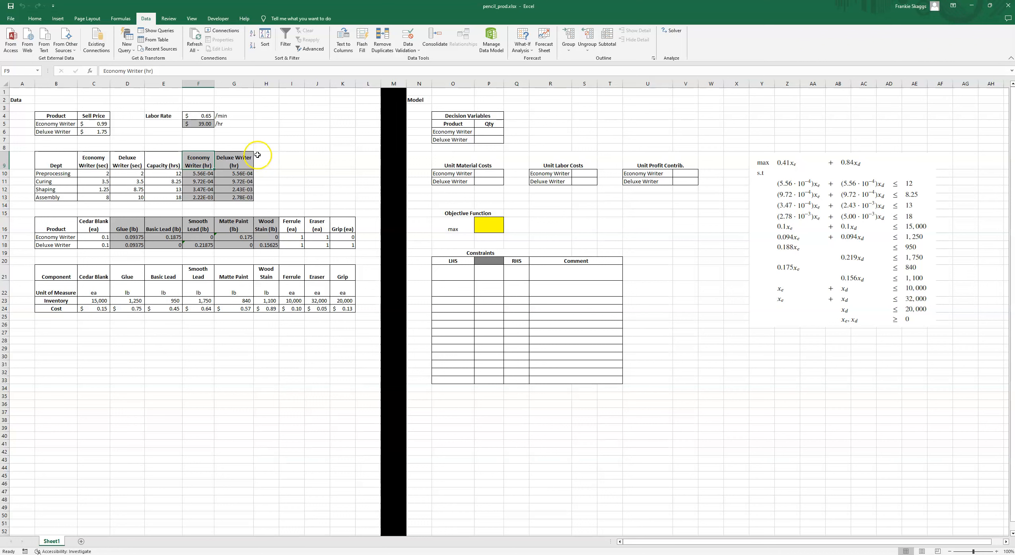
pyautogui.click(283, 156)
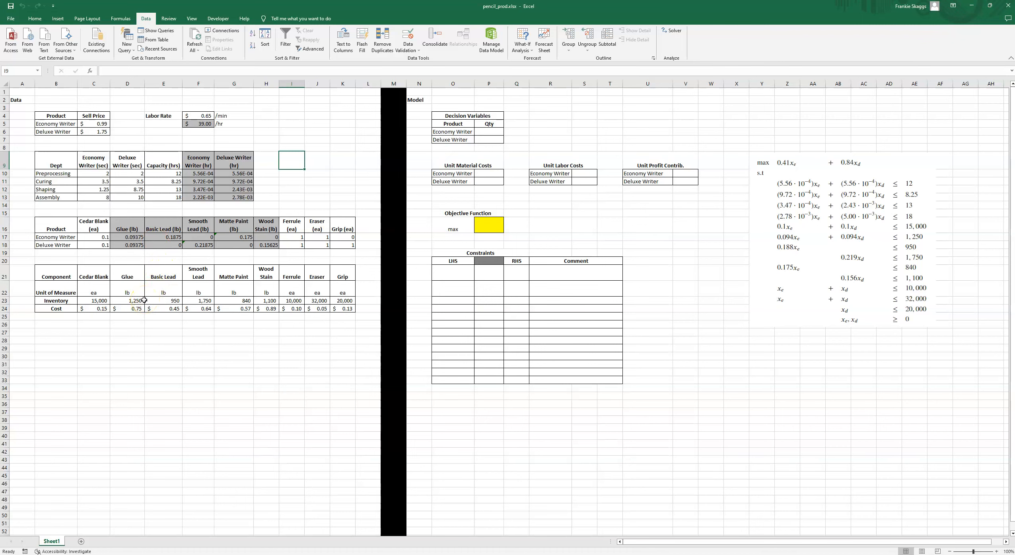
pyautogui.moveTo(128, 289); pyautogui.dragTo(269, 286)
pyautogui.click(120, 236)
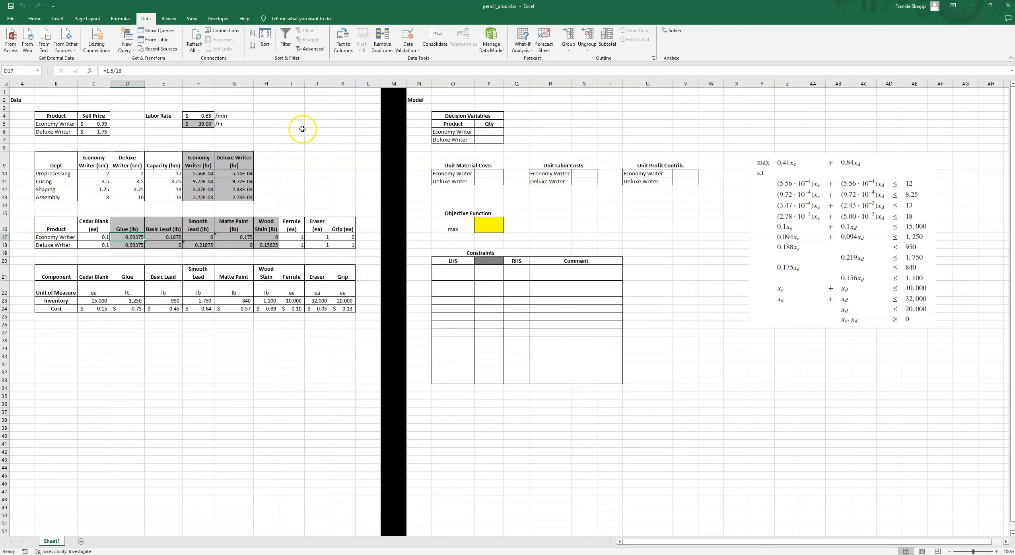
# Step: Examine the Model section's decision variable quantities and the Economy Writer cells for unit material and unit labor costs
pyautogui.moveTo(482, 132); pyautogui.dragTo(483, 138)
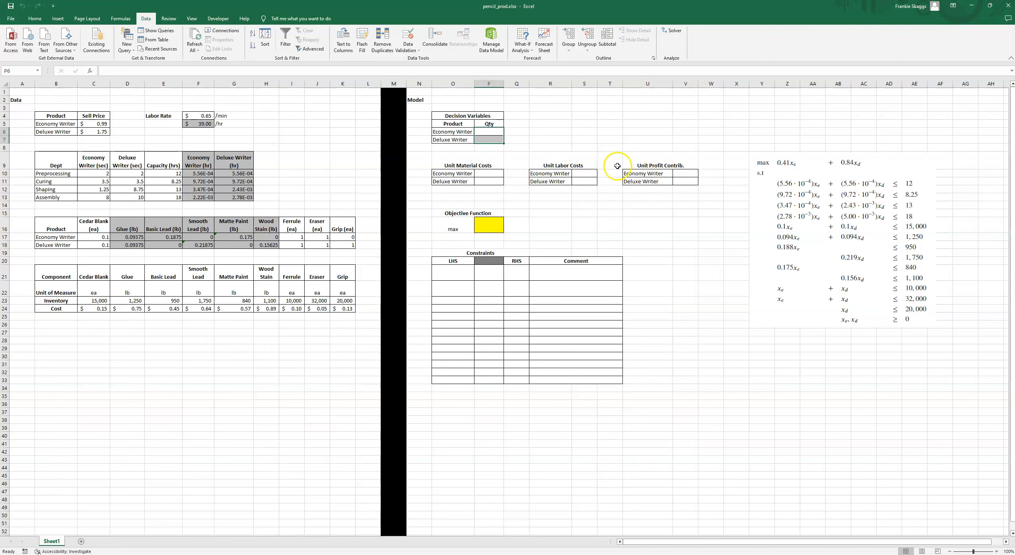
pyautogui.click(492, 173)
pyautogui.click(582, 174)
pyautogui.click(491, 171)
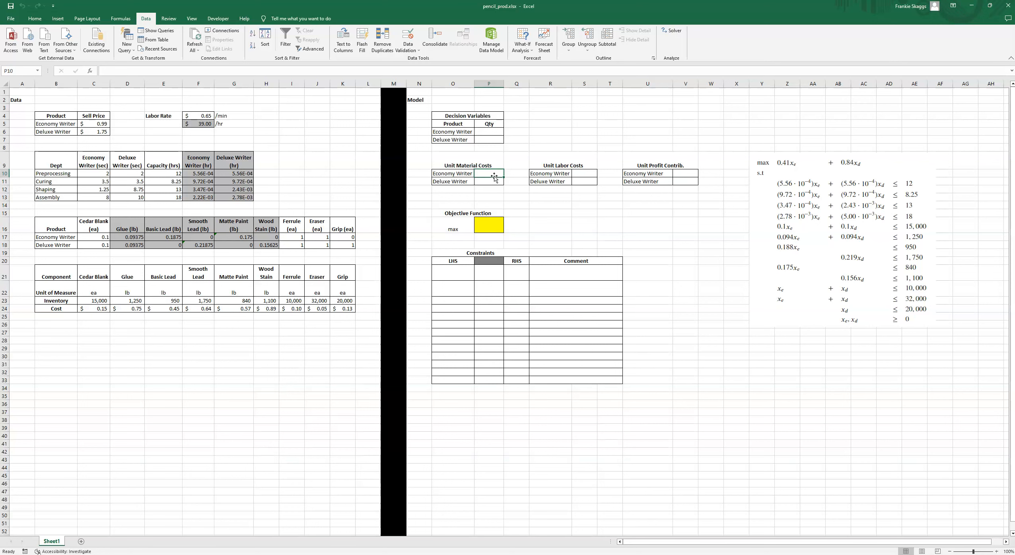
pyautogui.click(499, 175)
pyautogui.click(465, 174)
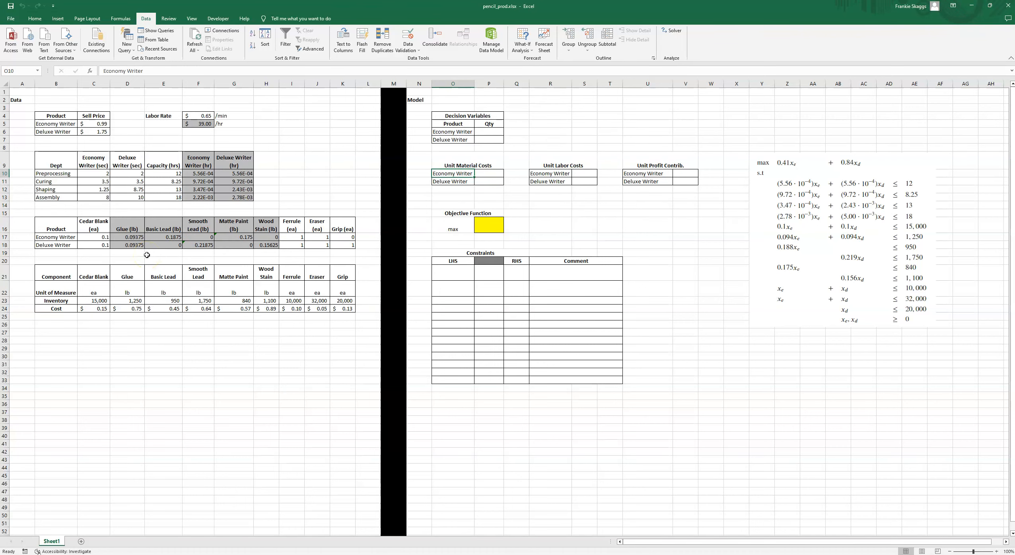
# Step: Compare the Economy Writer material quantities in row 17 with the component costs in row 24, pairing cedar blank and glue
pyautogui.moveTo(99, 238); pyautogui.dragTo(329, 235)
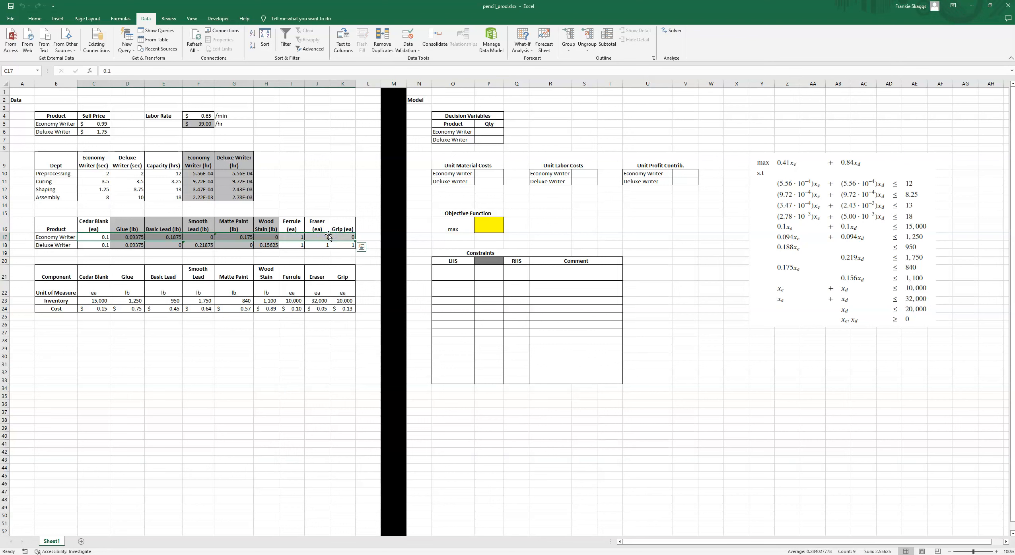
pyautogui.moveTo(95, 310); pyautogui.dragTo(333, 306)
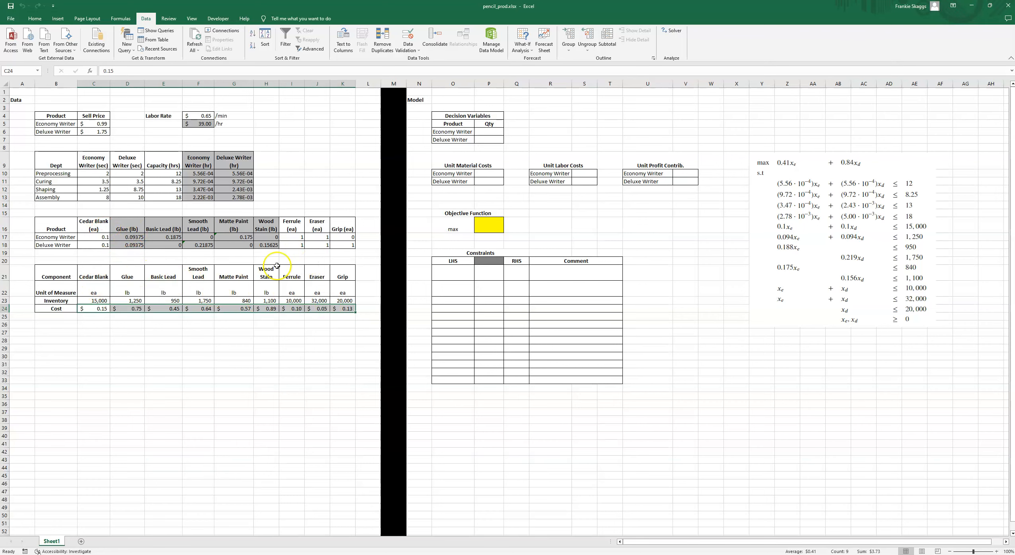
pyautogui.click(96, 238)
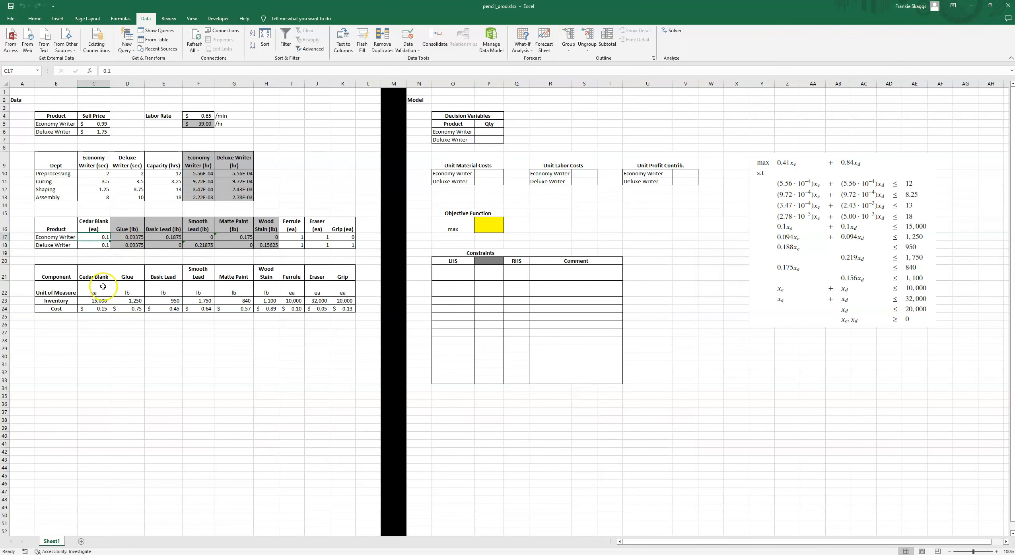
pyautogui.keyDown('ctrl'); pyautogui.click(99, 306); pyautogui.keyUp('ctrl')
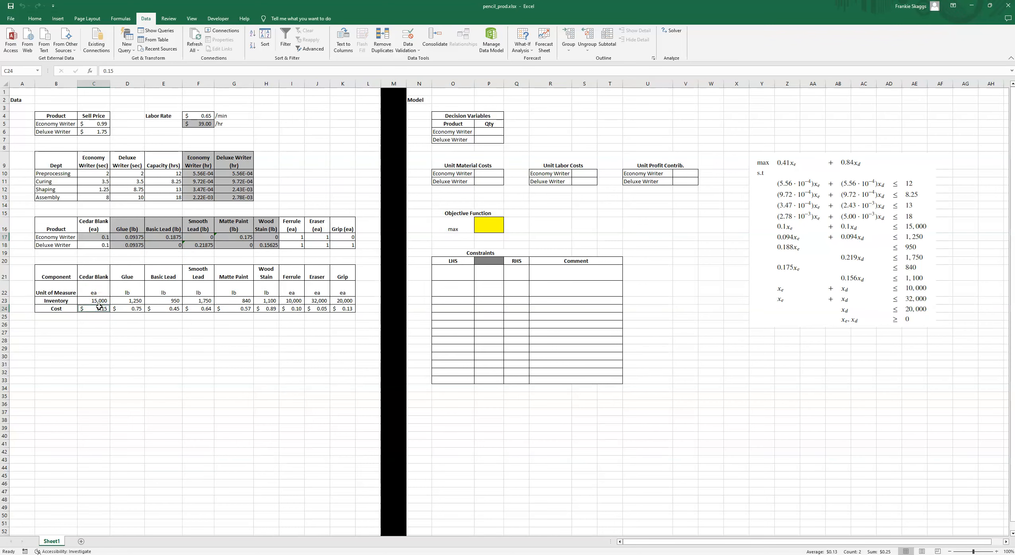
pyautogui.keyDown('ctrl'); pyautogui.click(133, 237); pyautogui.keyUp('ctrl')
pyautogui.click(133, 237)
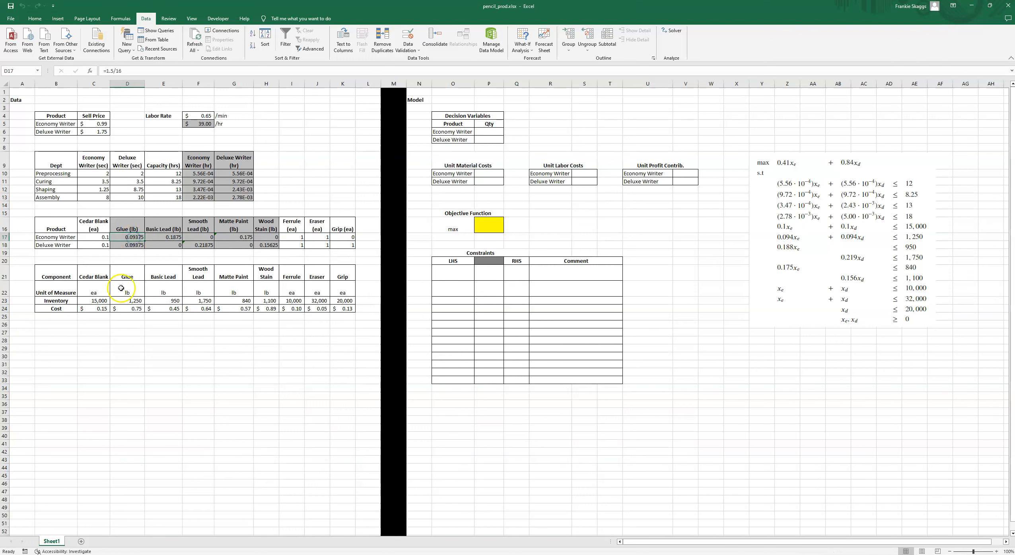
pyautogui.keyDown('ctrl'); pyautogui.click(126, 310); pyautogui.keyUp('ctrl')
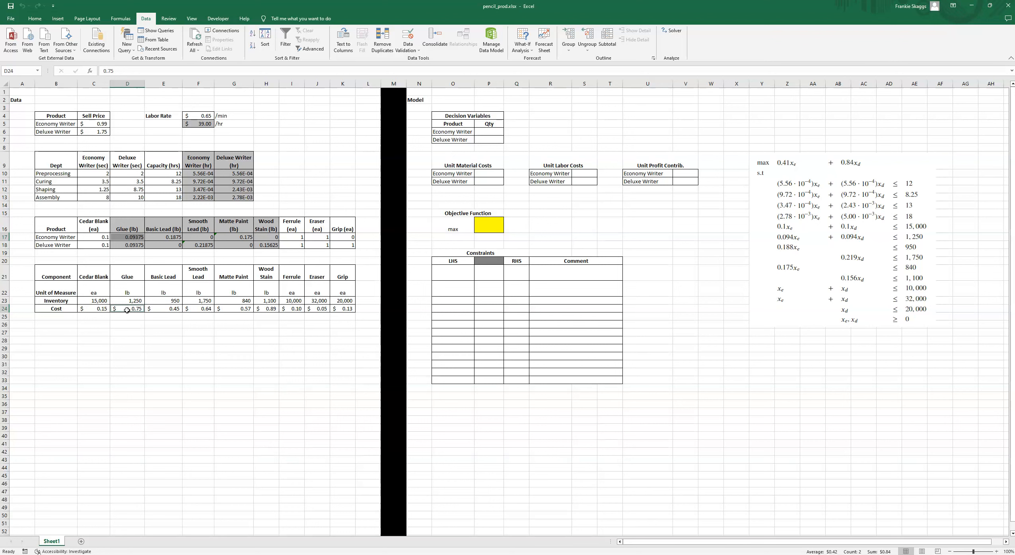
# Step: Calculate the Economy Writer unit material cost in P10 with =SUMPRODUCT(C17:K17,C24:K24)
pyautogui.click(497, 175)
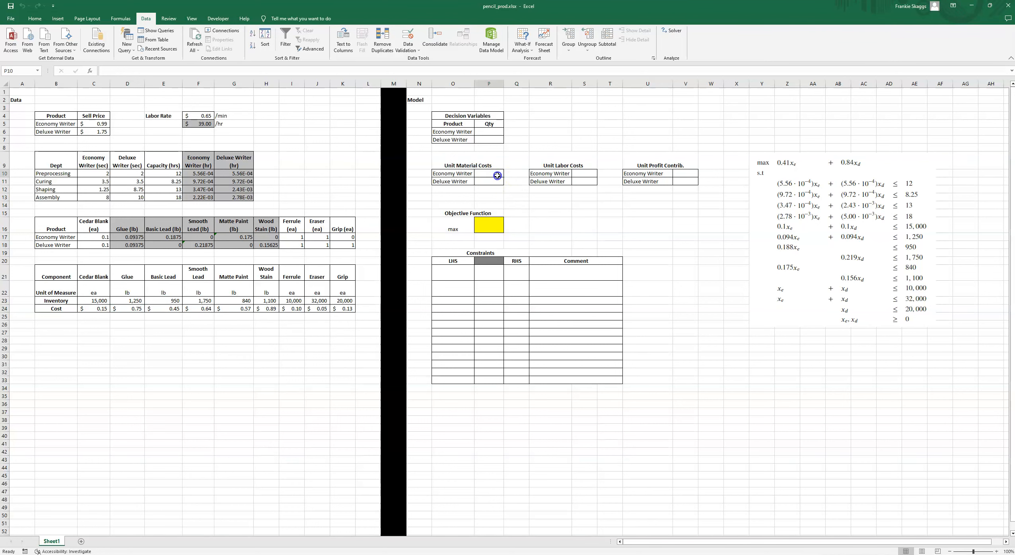
pyautogui.write('=SUMPRO')
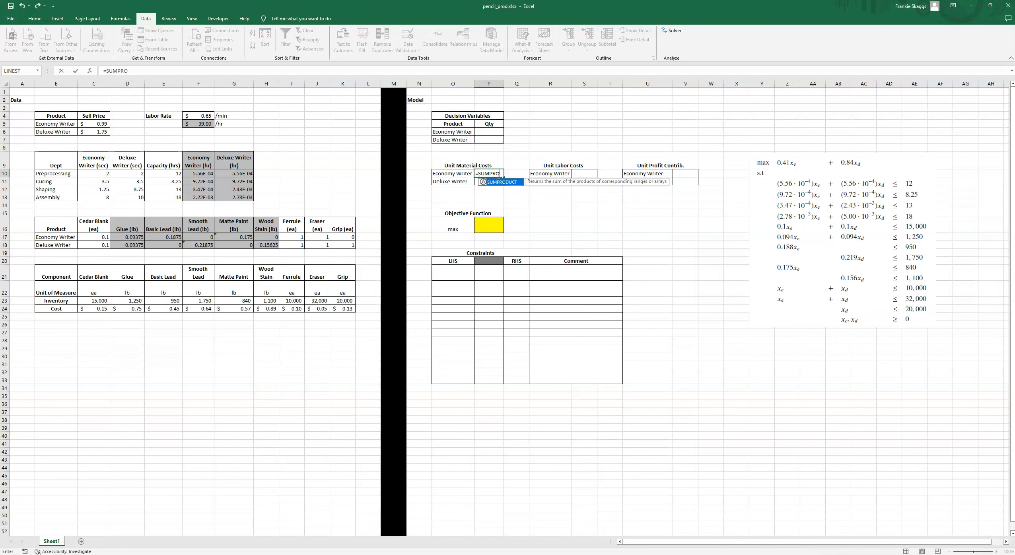
pyautogui.press('Tab')
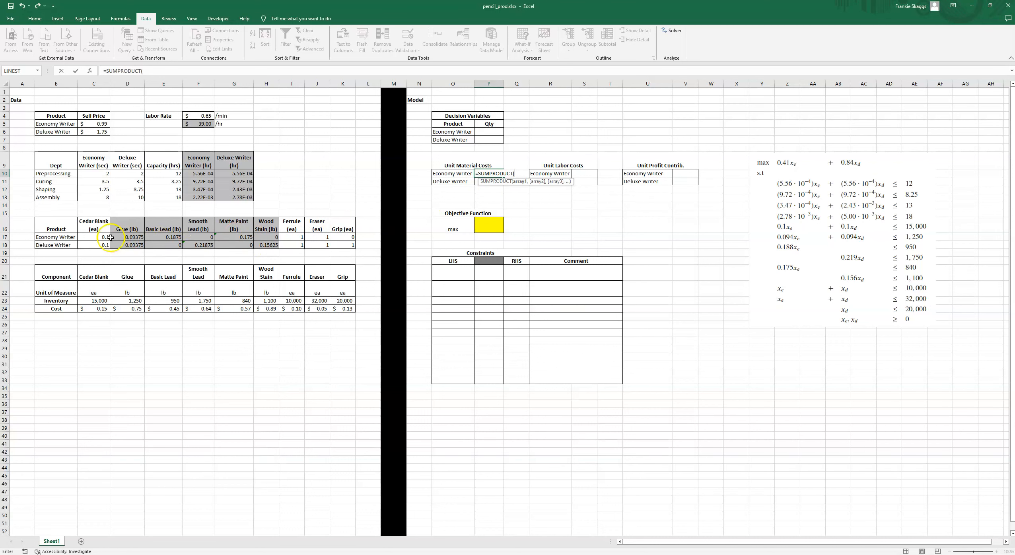
pyautogui.moveTo(104, 237); pyautogui.dragTo(335, 240)
pyautogui.write(',')
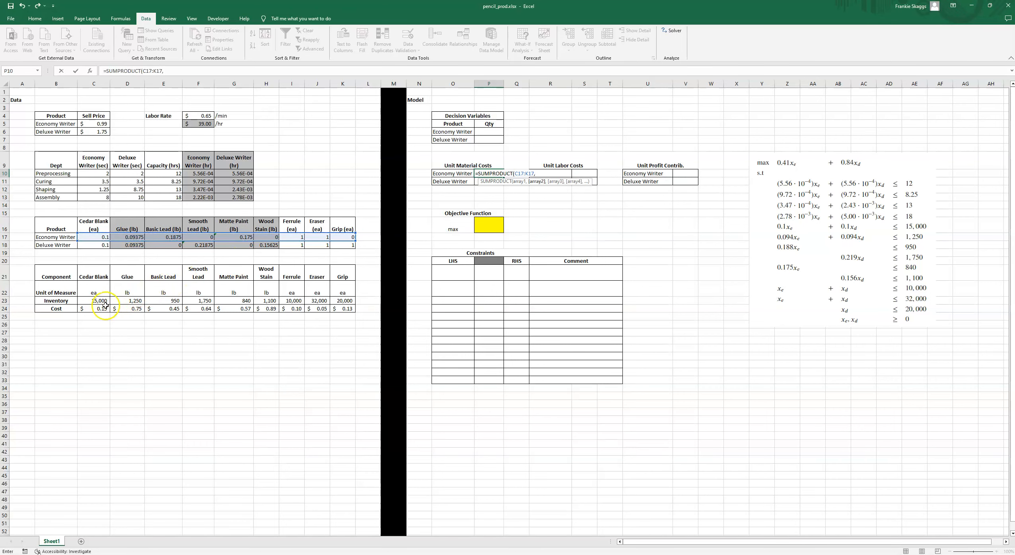
pyautogui.moveTo(90, 310); pyautogui.dragTo(344, 308)
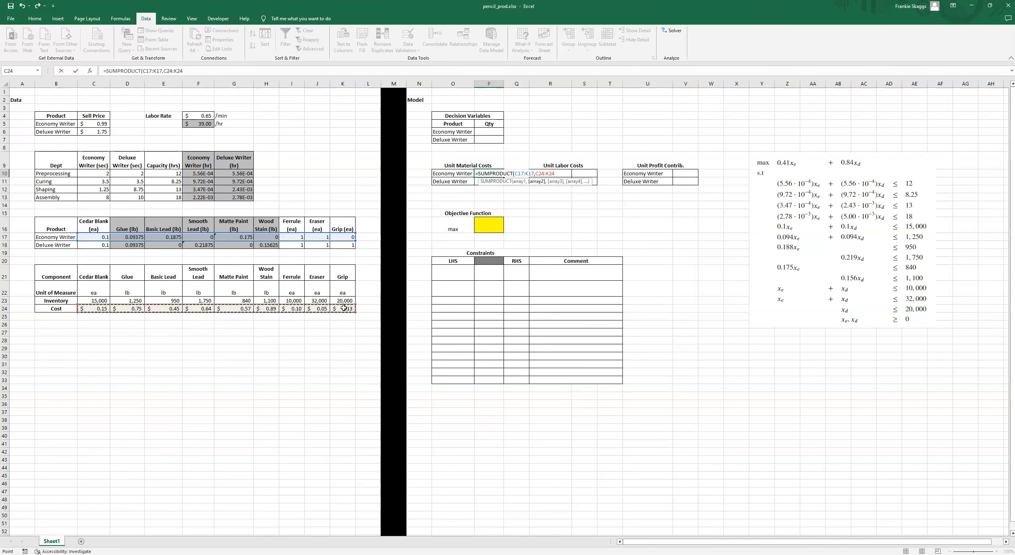
pyautogui.write(')')
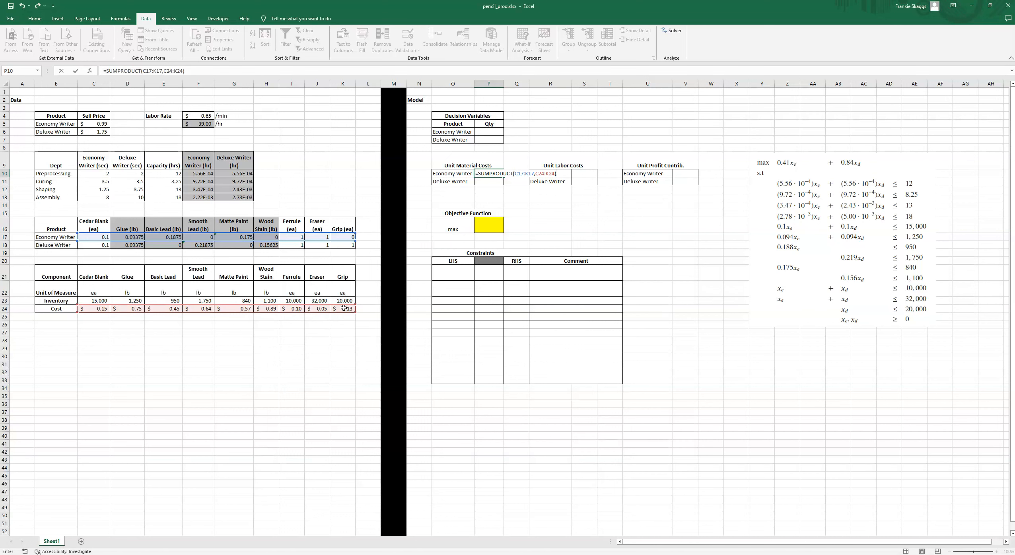
pyautogui.press('Return')
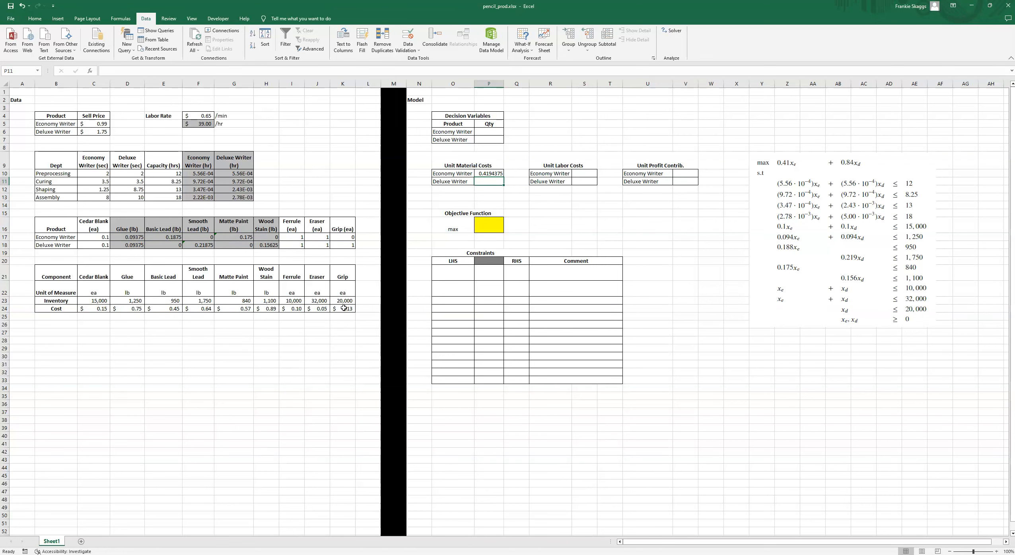
pyautogui.write('=SUM')
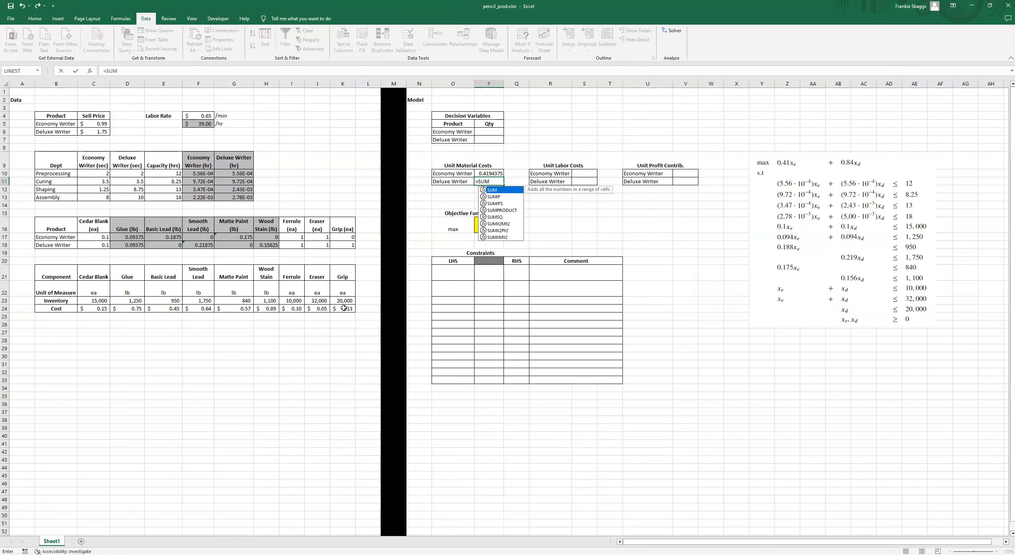
pyautogui.write('(')
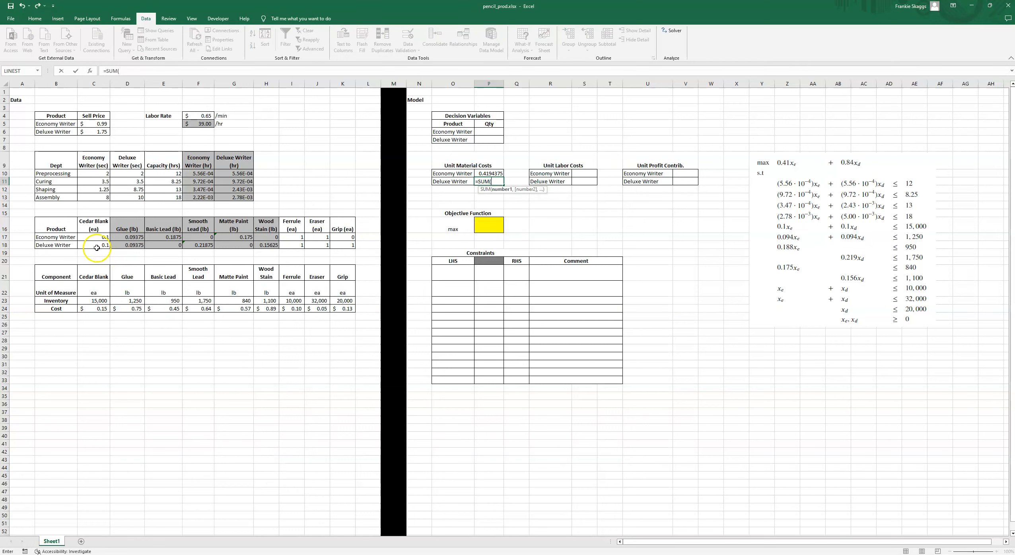
pyautogui.moveTo(97, 248); pyautogui.dragTo(335, 245)
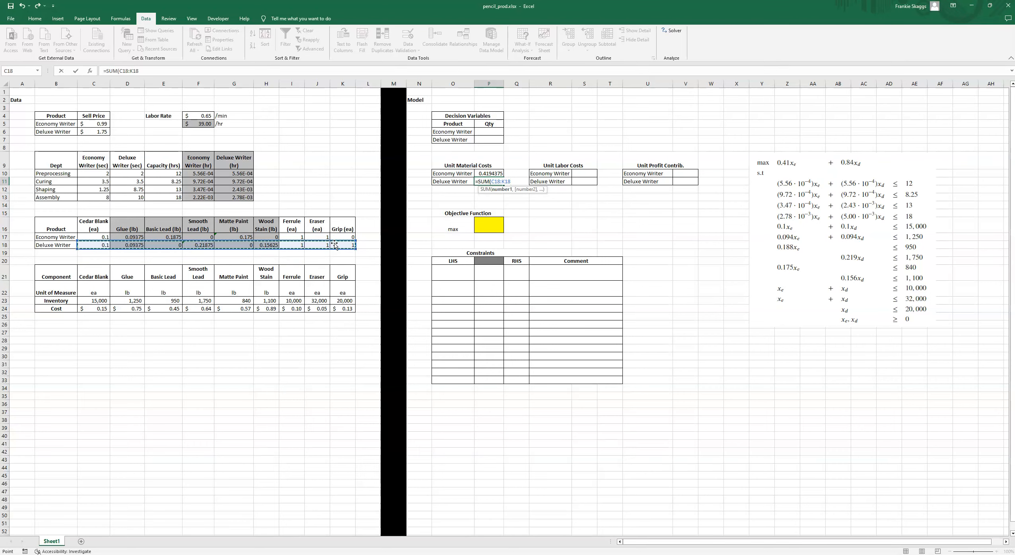
pyautogui.write(',')
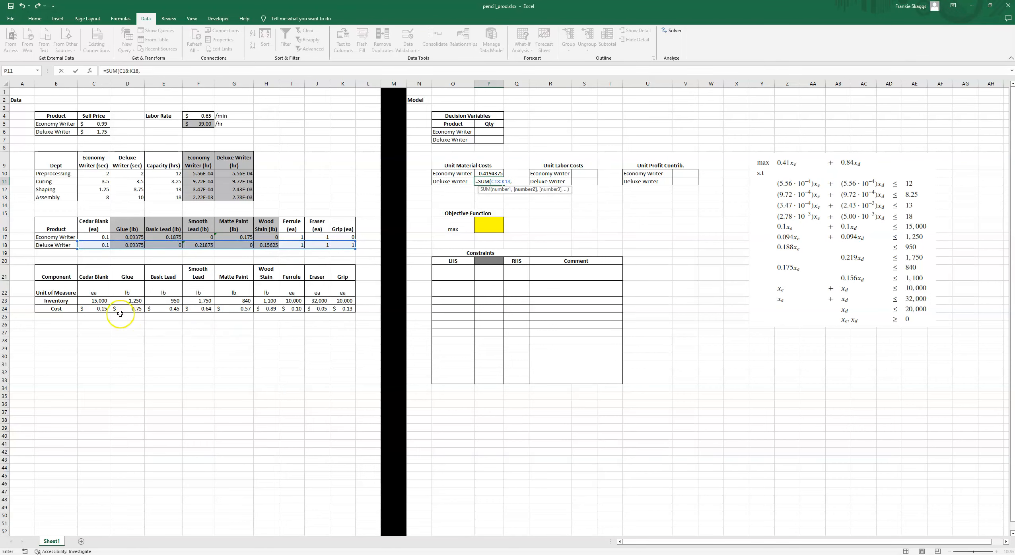
pyautogui.moveTo(106, 307); pyautogui.dragTo(341, 313)
pyautogui.press('Return')
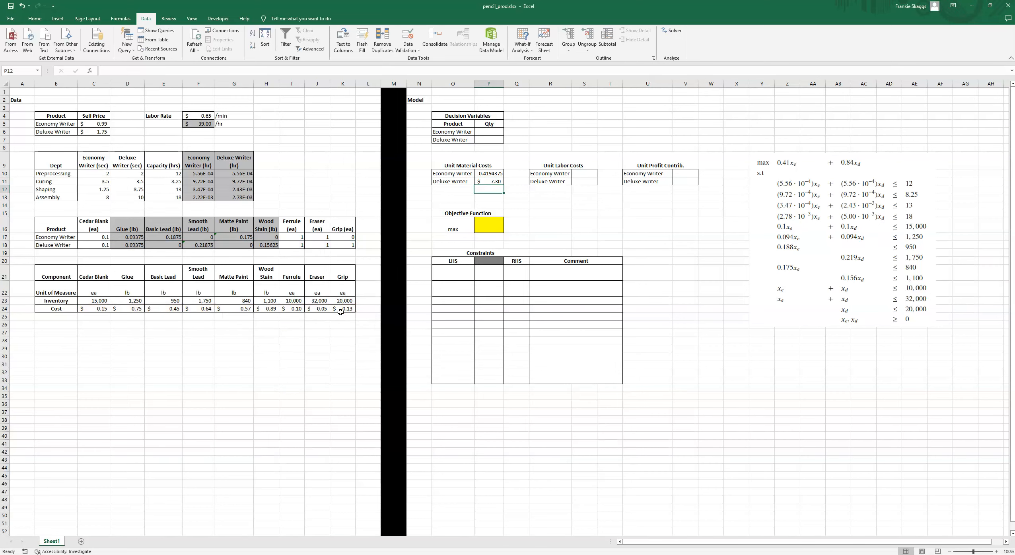
pyautogui.click(487, 176)
pyautogui.doubleClick(488, 181)
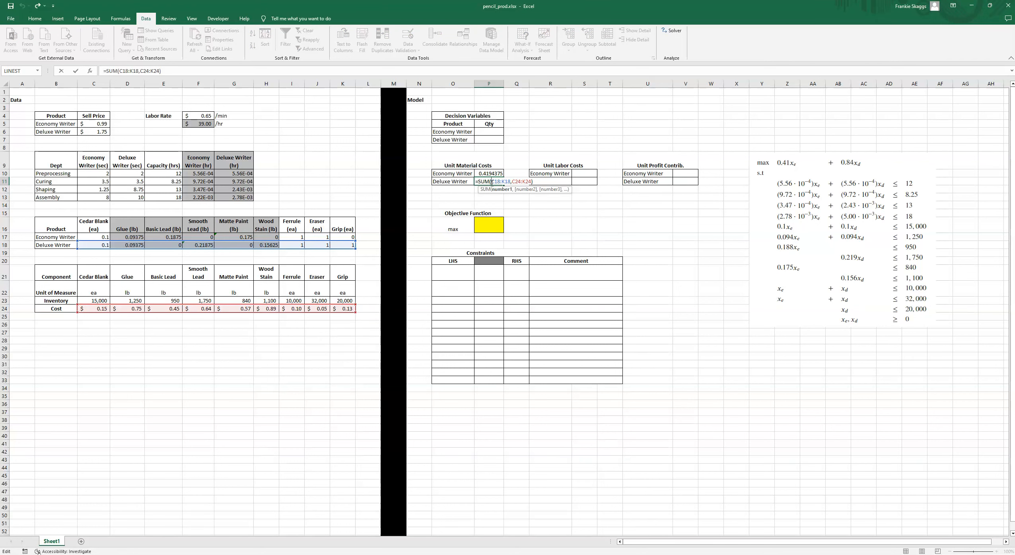
pyautogui.press('Escape')
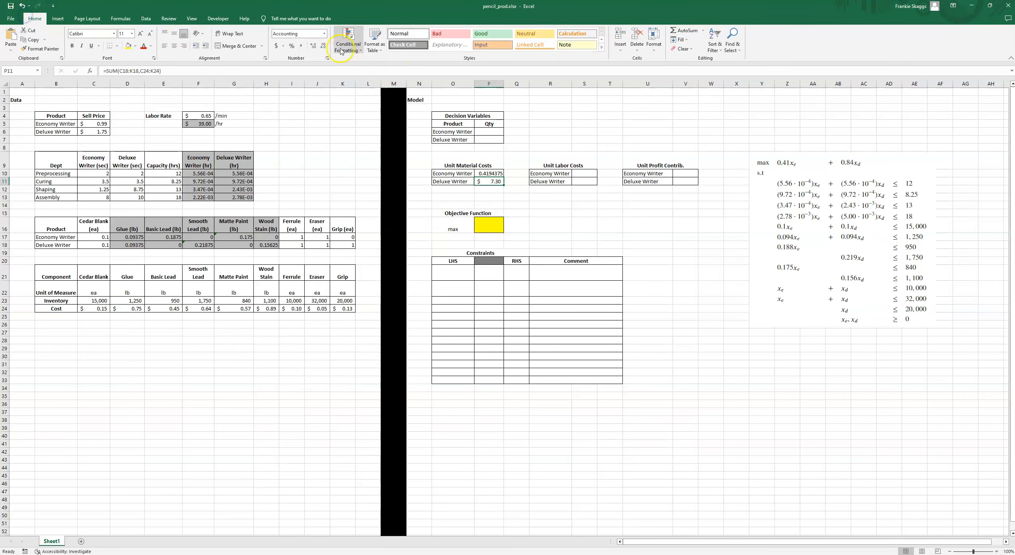
pyautogui.click(324, 33)
pyautogui.click(313, 47)
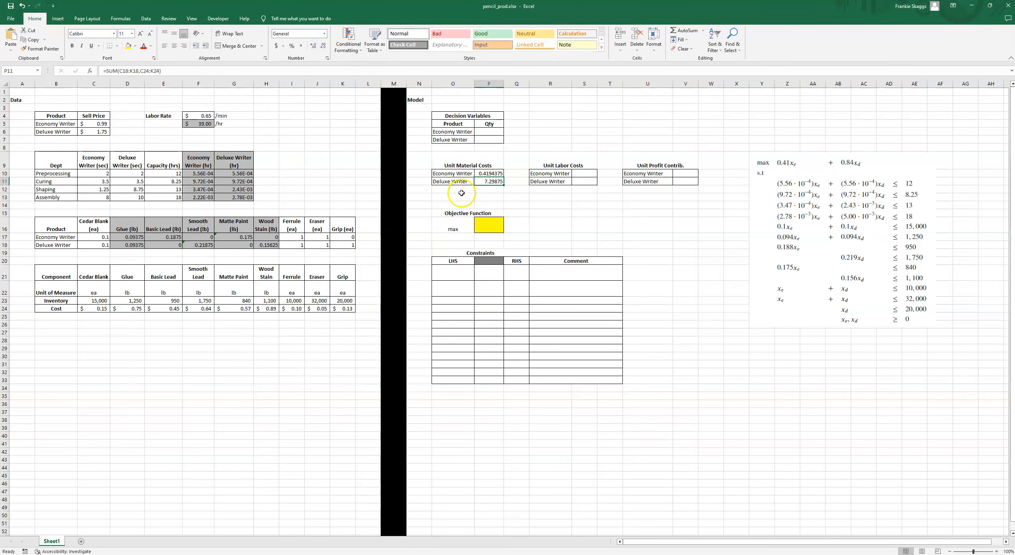
pyautogui.press('Delete')
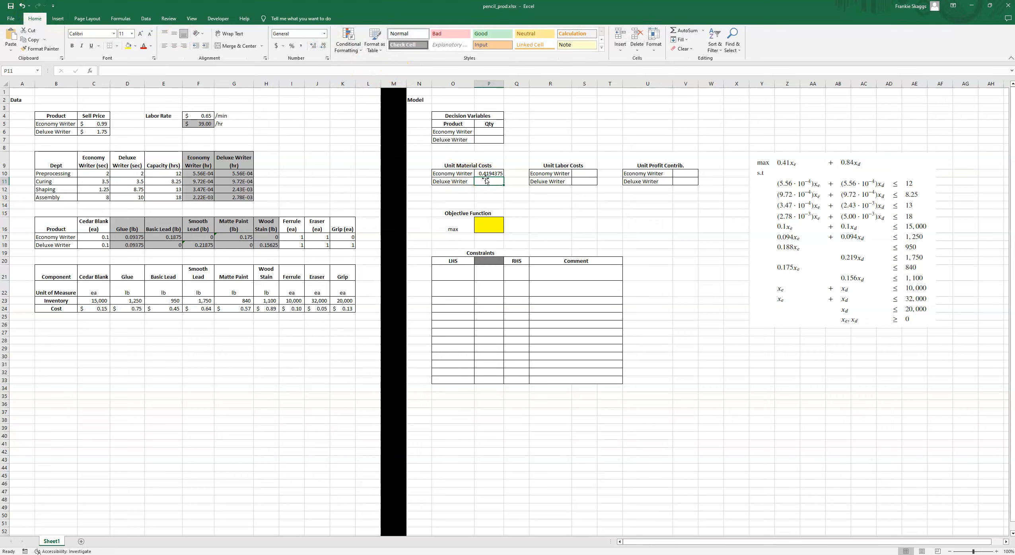
# Step: Calculate the Deluxe Writer unit material cost in P11 with =SUMPRODUCT(C18:K18,C24:K24)
pyautogui.write('=SUMPRODUCT(')
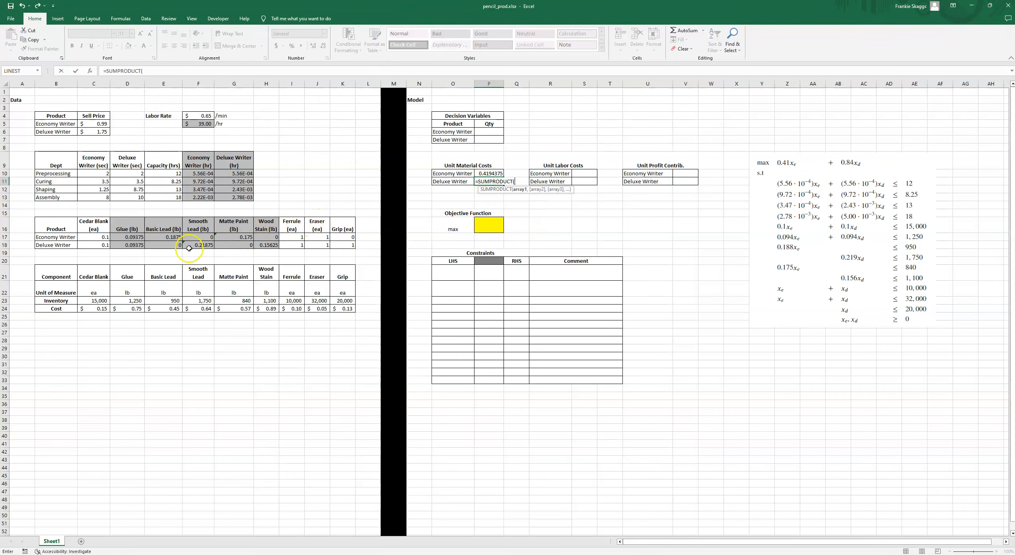
pyautogui.moveTo(101, 245); pyautogui.dragTo(335, 245)
pyautogui.write(',')
pyautogui.moveTo(98, 310); pyautogui.dragTo(332, 309)
pyautogui.write(')')
pyautogui.hotkey('ctrl', 'Return')
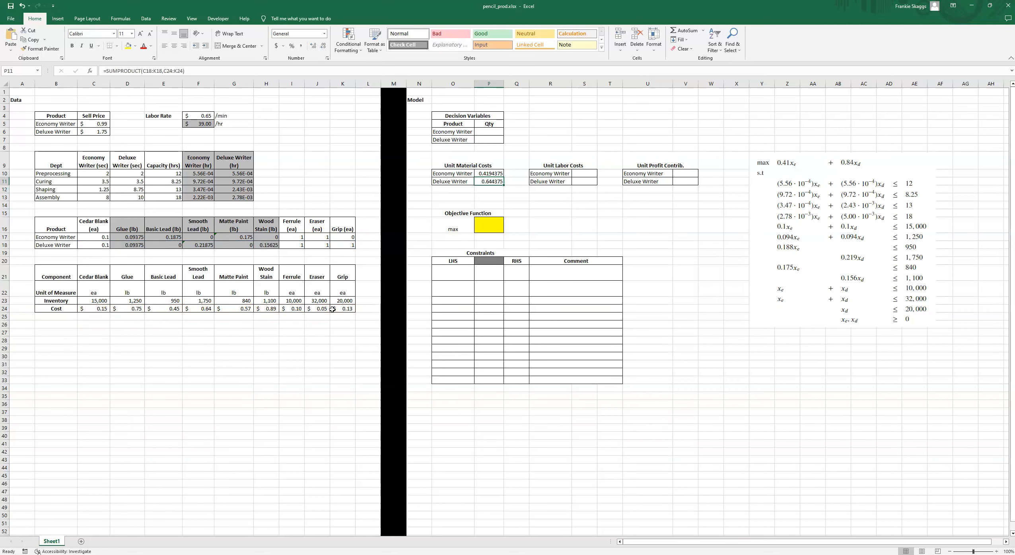
# Step: Apply the Accounting dollar format to both unit material costs in P10:P11 and review them against the sell prices
pyautogui.moveTo(489, 181); pyautogui.dragTo(488, 173)
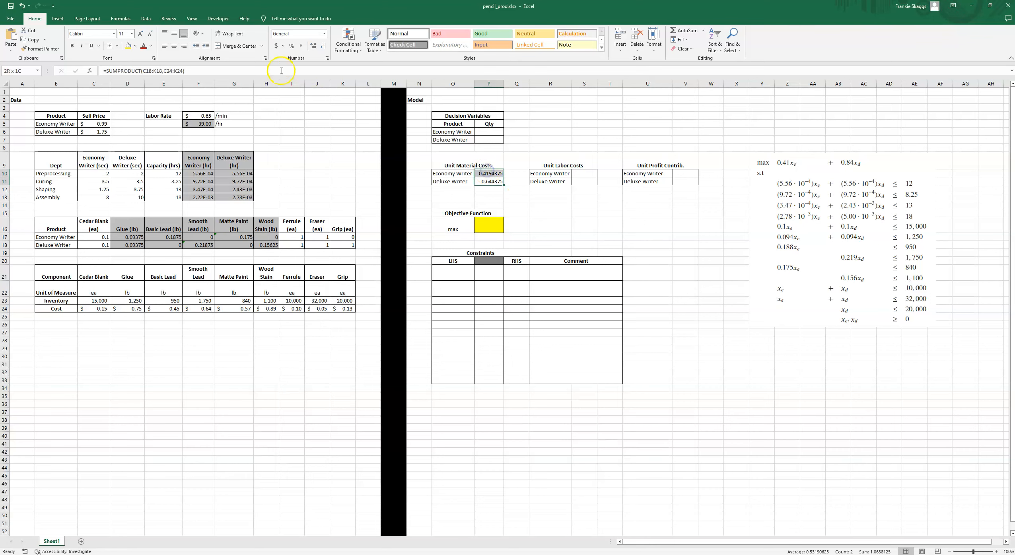
pyautogui.click(276, 45)
pyautogui.click(518, 182)
pyautogui.click(80, 133)
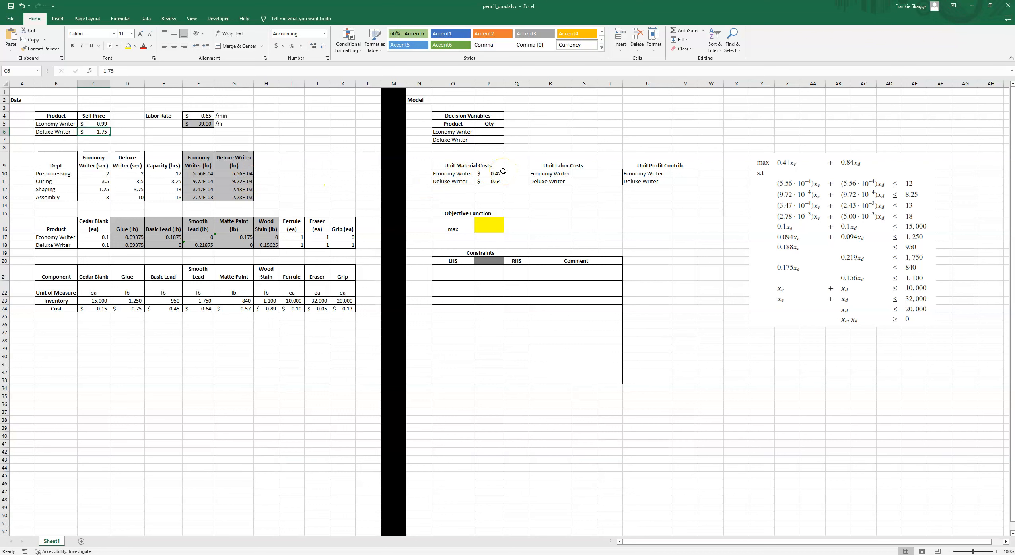
pyautogui.click(497, 174)
pyautogui.click(492, 183)
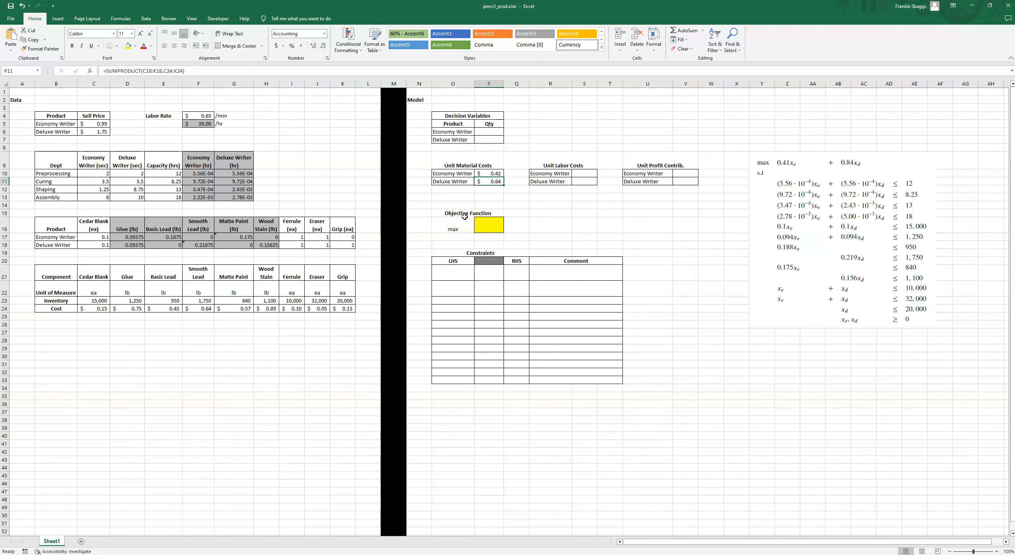
# Step: Calculate the Economy Writer unit labor cost in S10 as total department hours times the hourly labor rate, =SUM(F10:F13)*F5
pyautogui.click(583, 174)
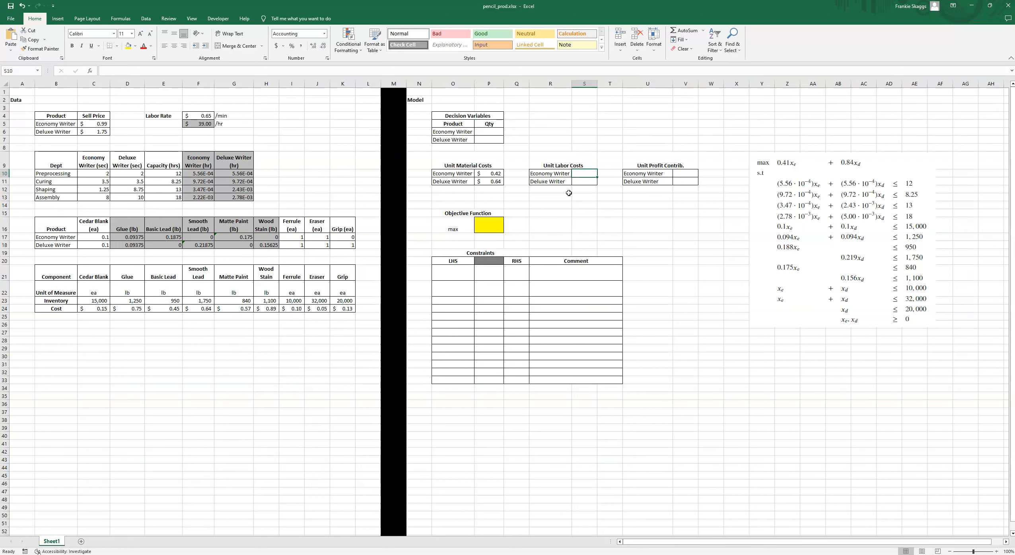
pyautogui.moveTo(191, 177); pyautogui.dragTo(198, 199)
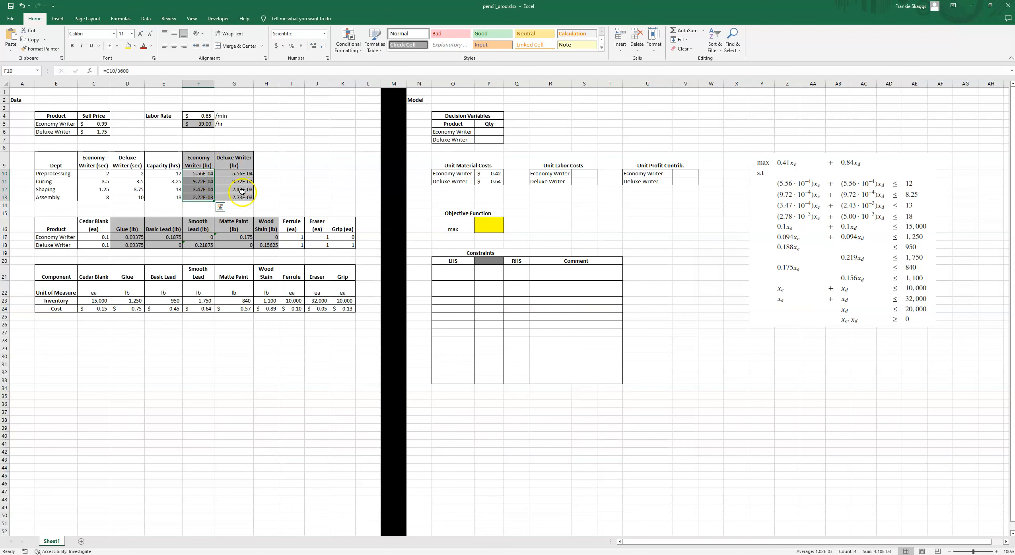
pyautogui.click(591, 174)
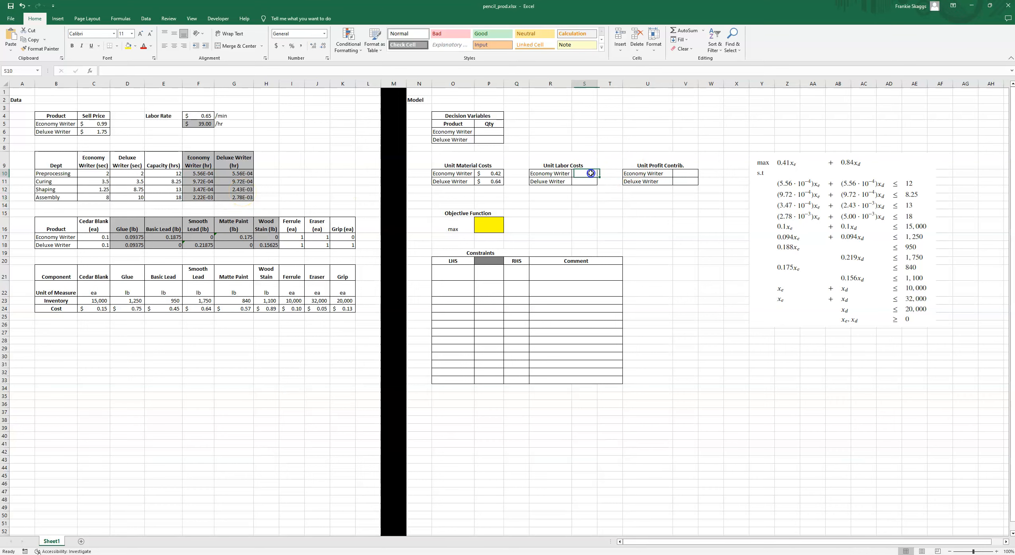
pyautogui.write('=SU(')
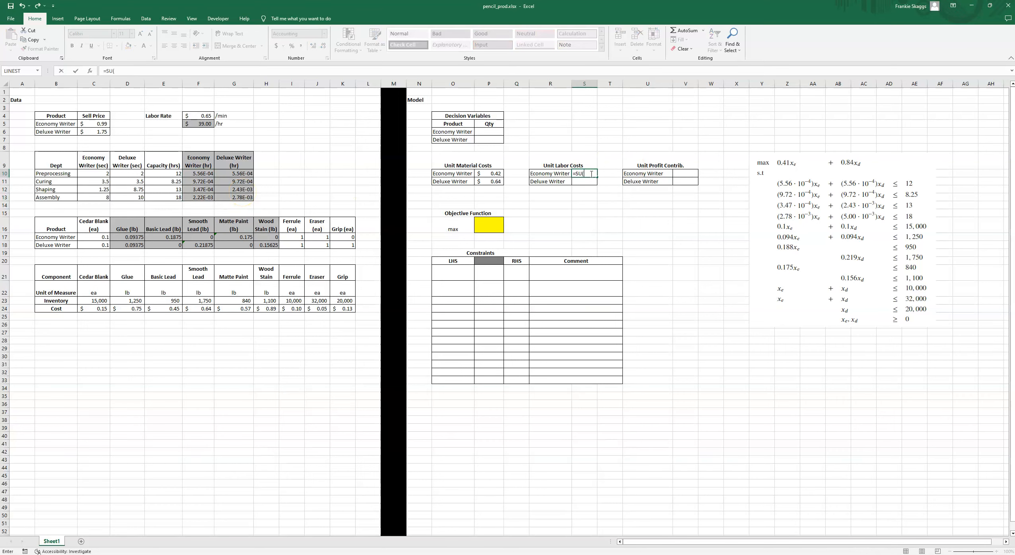
pyautogui.press('BackSpace')
pyautogui.write('M(')
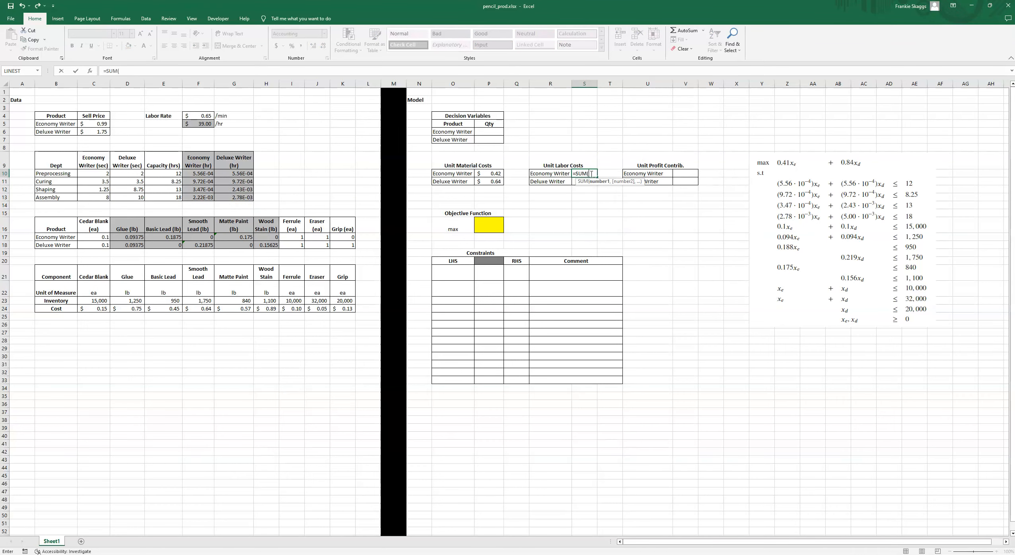
pyautogui.moveTo(199, 173); pyautogui.dragTo(198, 197)
pyautogui.write(')*')
pyautogui.click(198, 124)
pyautogui.press('Return')
# Step: Calculate the Deluxe Writer unit labor cost in S11 with =SUM(G10:G13)*F5
pyautogui.write('=SUM(')
pyautogui.moveTo(233, 174); pyautogui.dragTo(233, 196)
pyautogui.write(')*')
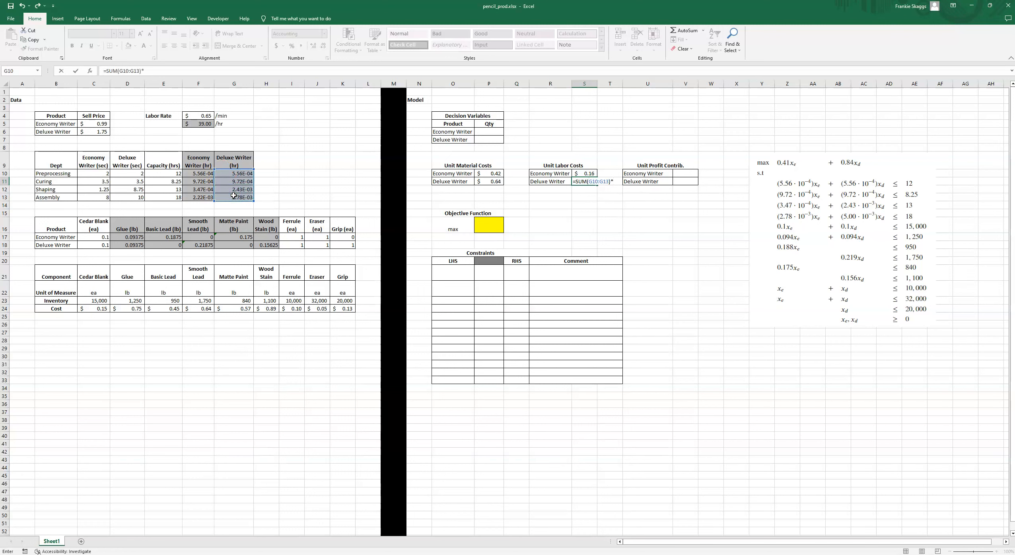
pyautogui.click(206, 124)
pyautogui.press('Return')
# Step: Calculate the Economy Writer unit profit contribution in V10 as sell price minus material and labor costs, =C5-SUM(P10,S10)
pyautogui.press('Up')
pyautogui.press('Right')
pyautogui.press('Right')
pyautogui.press('Right')
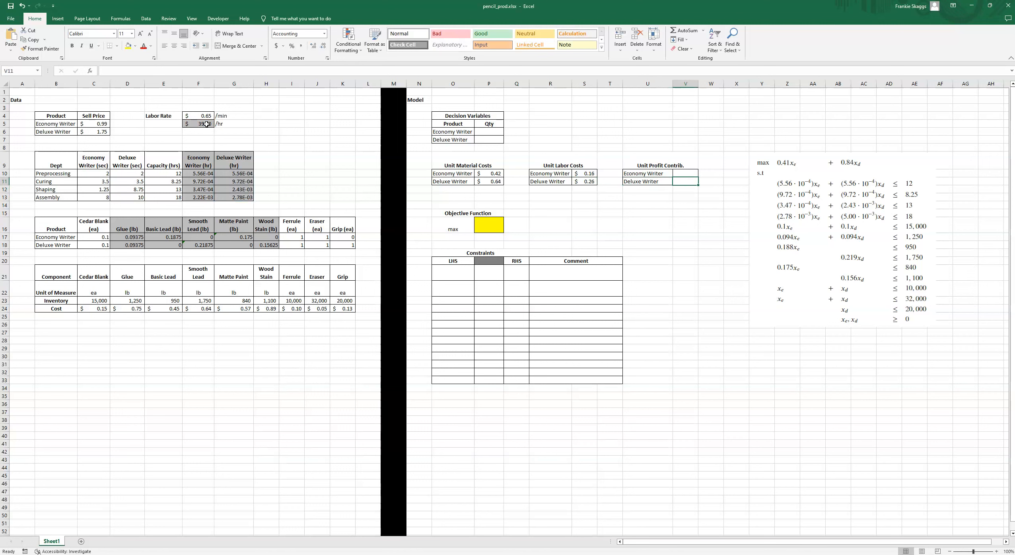
pyautogui.press('Up')
pyautogui.write('=')
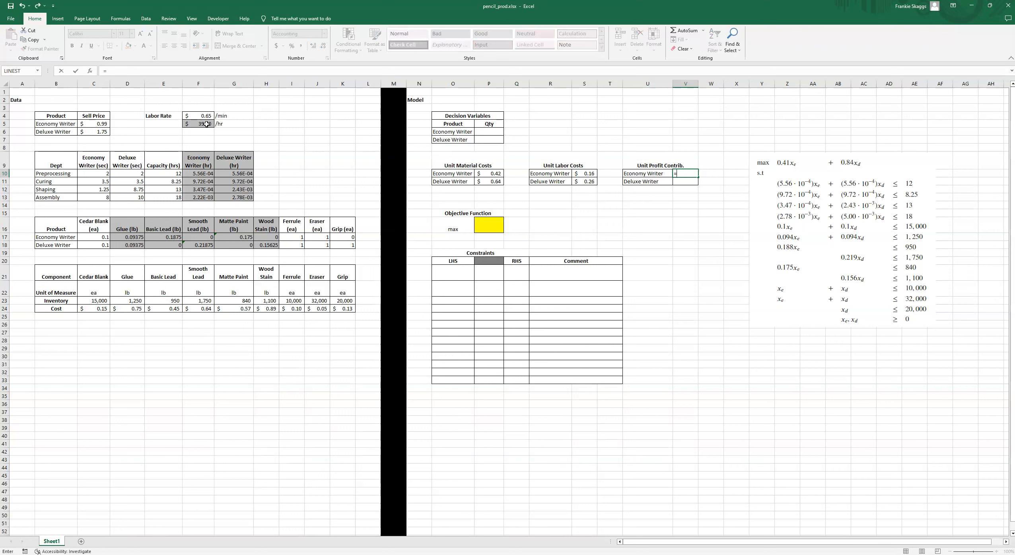
pyautogui.click(103, 124)
pyautogui.write('SUM(')
pyautogui.click(493, 174)
pyautogui.write(',')
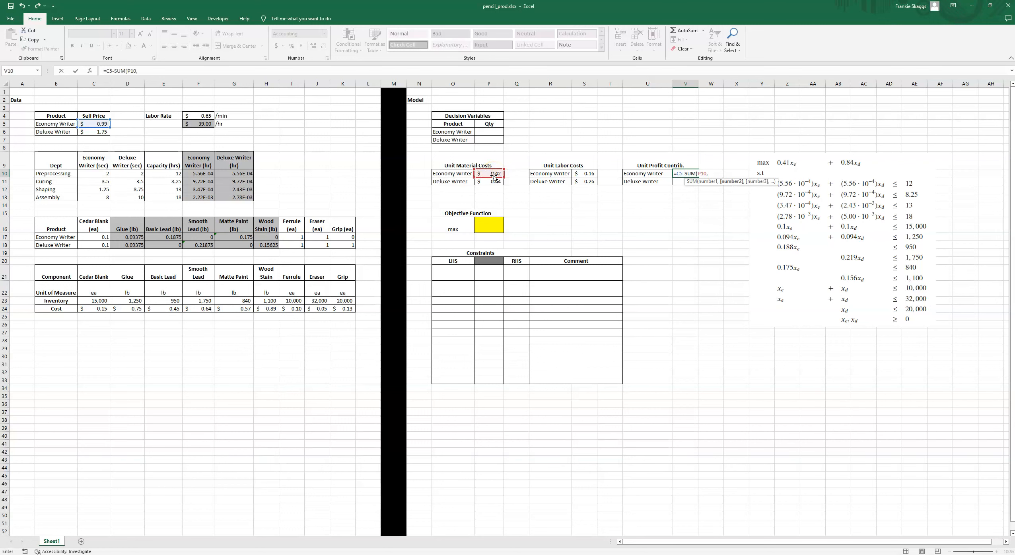
pyautogui.click(575, 173)
pyautogui.press('Return')
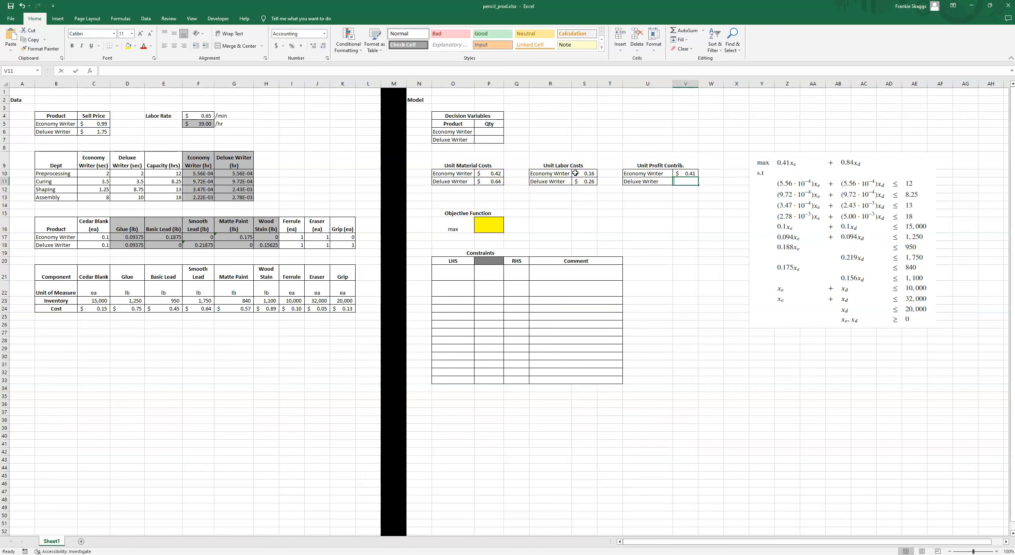
# Step: Calculate the Deluxe Writer unit profit contribution in V11 with =C6-SUM(P11,S11), and review the Economy Writer formula in V10
pyautogui.write('=')
pyautogui.click(102, 131)
pyautogui.write('-SUM(')
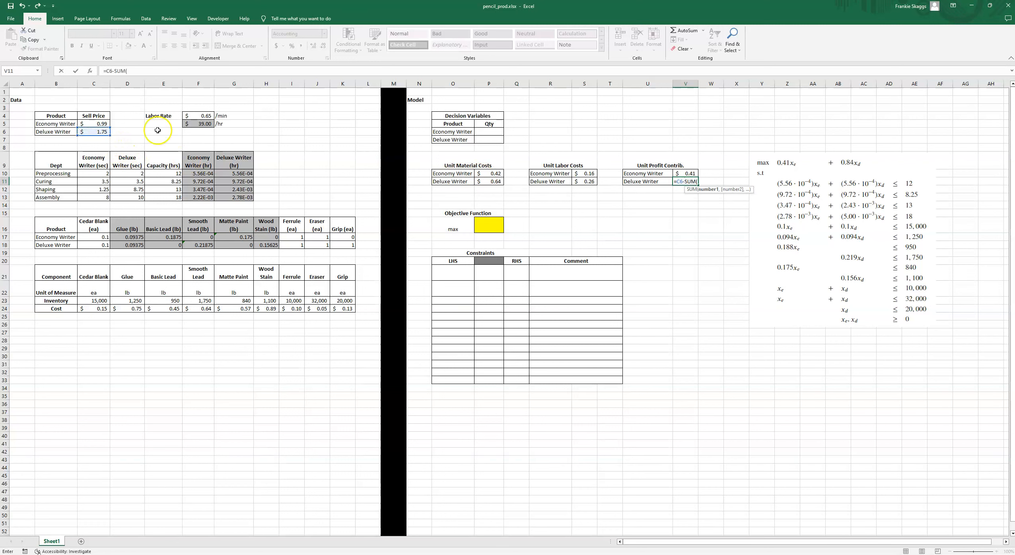
pyautogui.click(496, 181)
pyautogui.write(',')
pyautogui.click(592, 181)
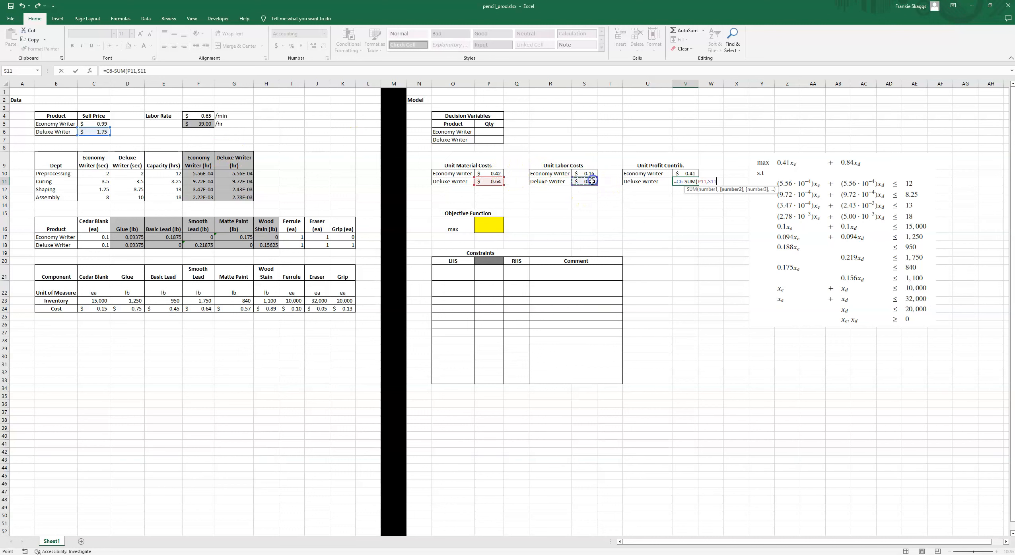
pyautogui.press('Return')
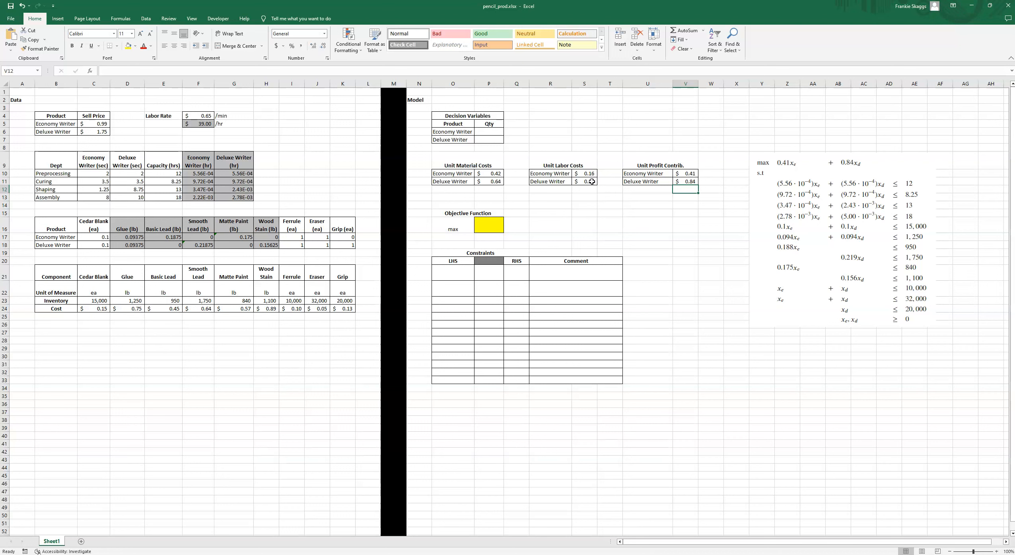
pyautogui.press('Up')
pyautogui.press('Up')
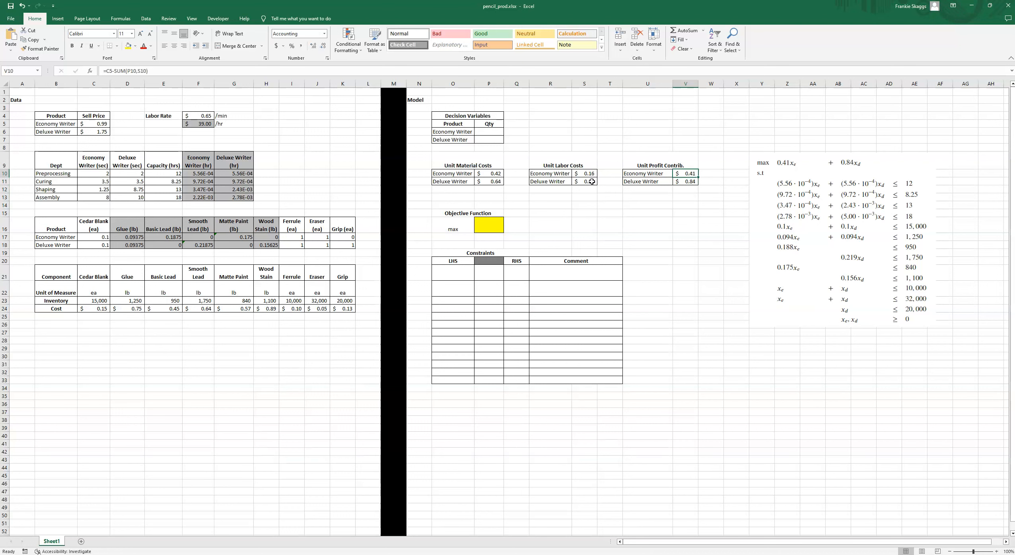
# Step: Enter the objective function in P16 as each product's unit profit contribution times its quantity, =V10*P6+V11*P7
pyautogui.press('Down')
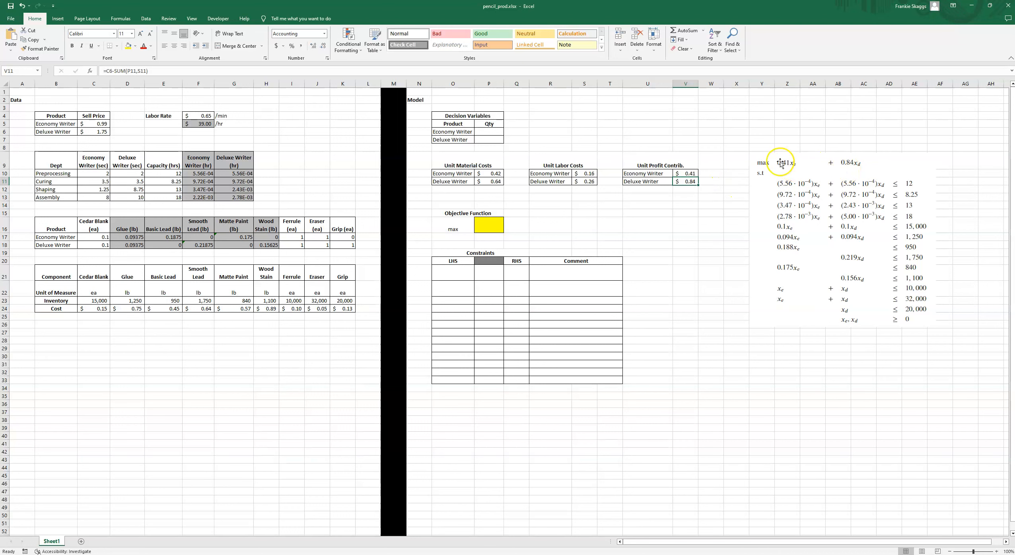
pyautogui.click(481, 224)
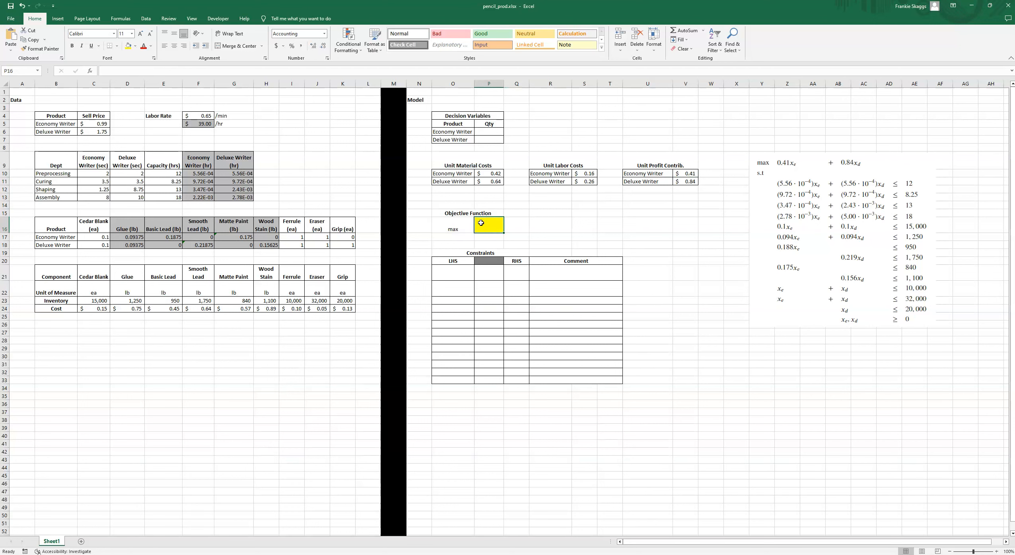
pyautogui.write('=')
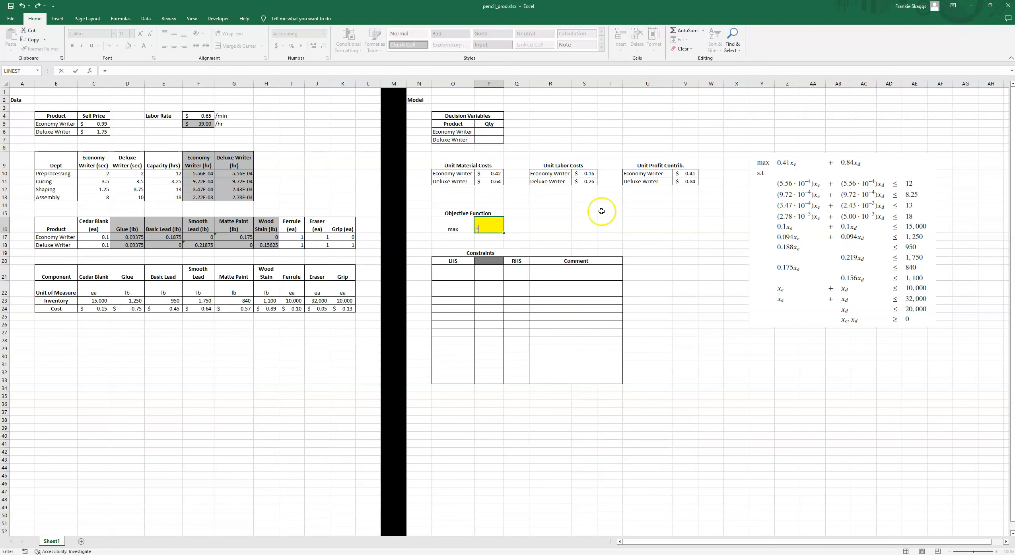
pyautogui.click(688, 173)
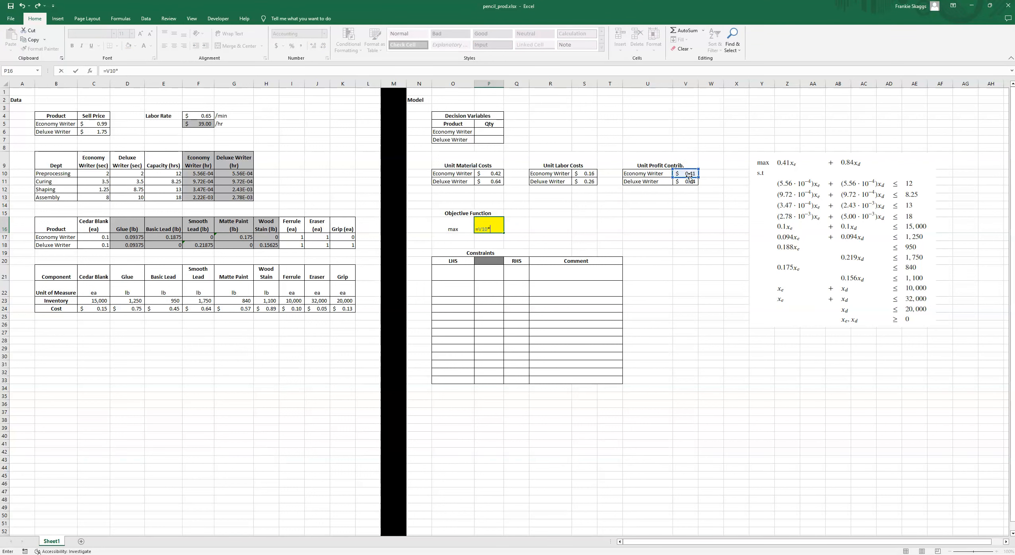
pyautogui.write('*')
pyautogui.click(494, 130)
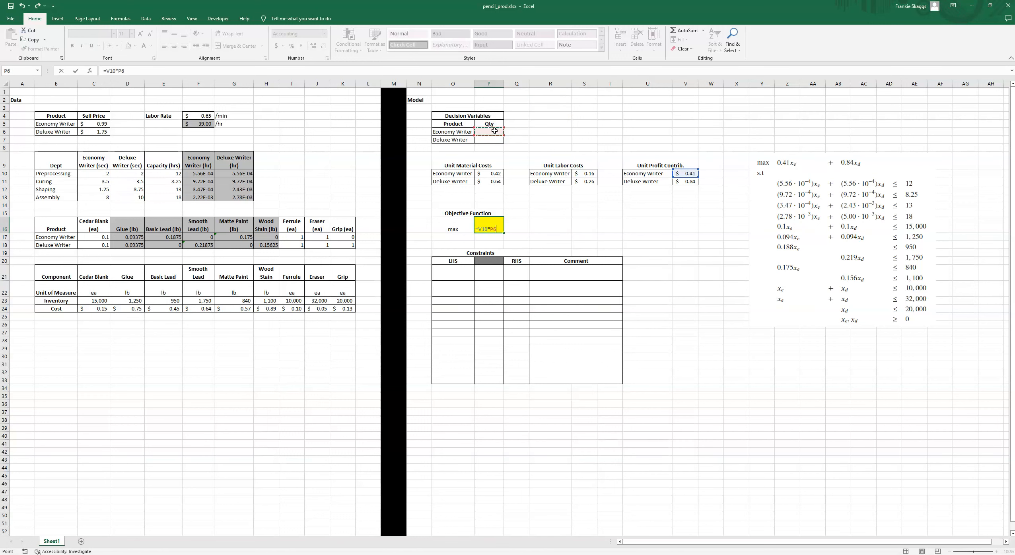
pyautogui.write('+')
pyautogui.click(686, 183)
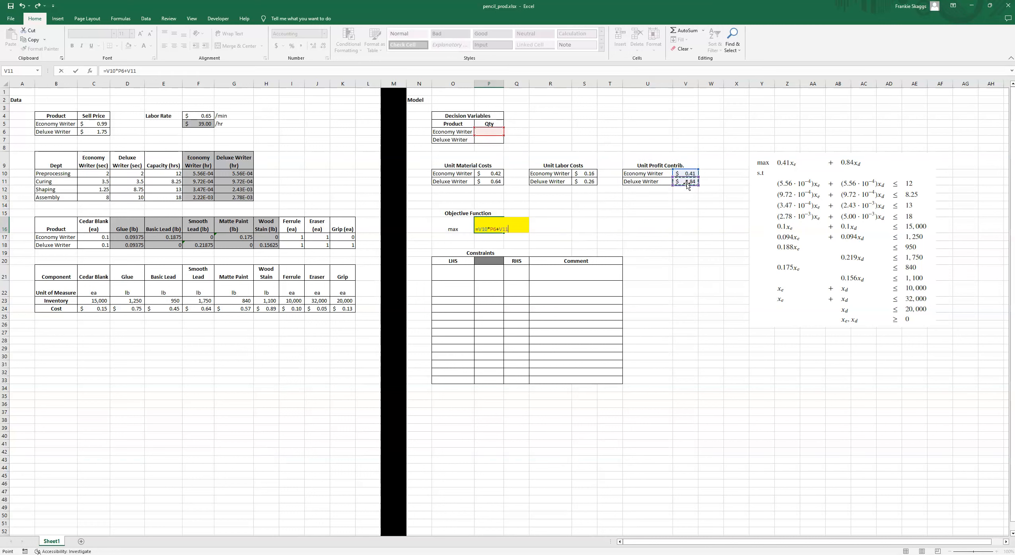
pyautogui.write('*')
pyautogui.click(481, 141)
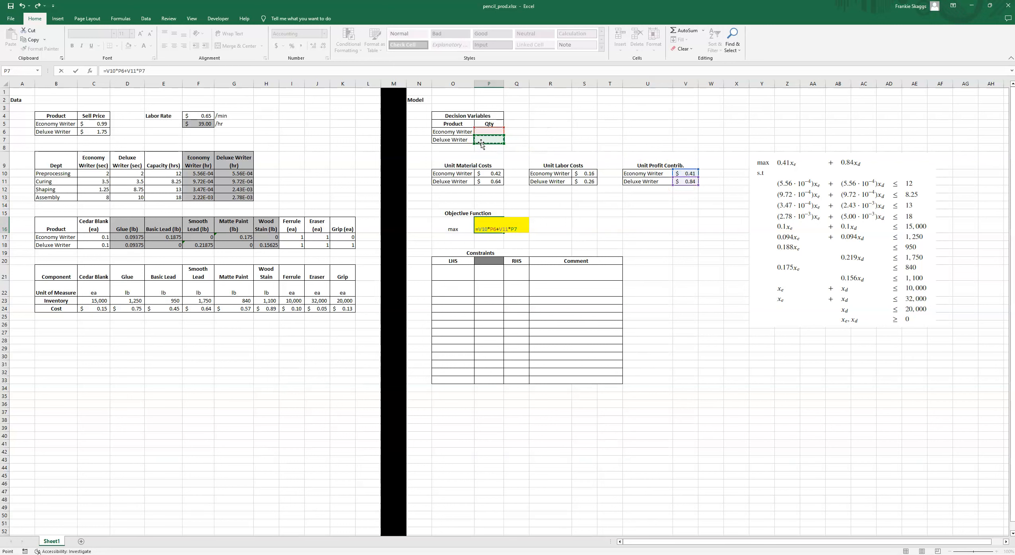
pyautogui.press('Return')
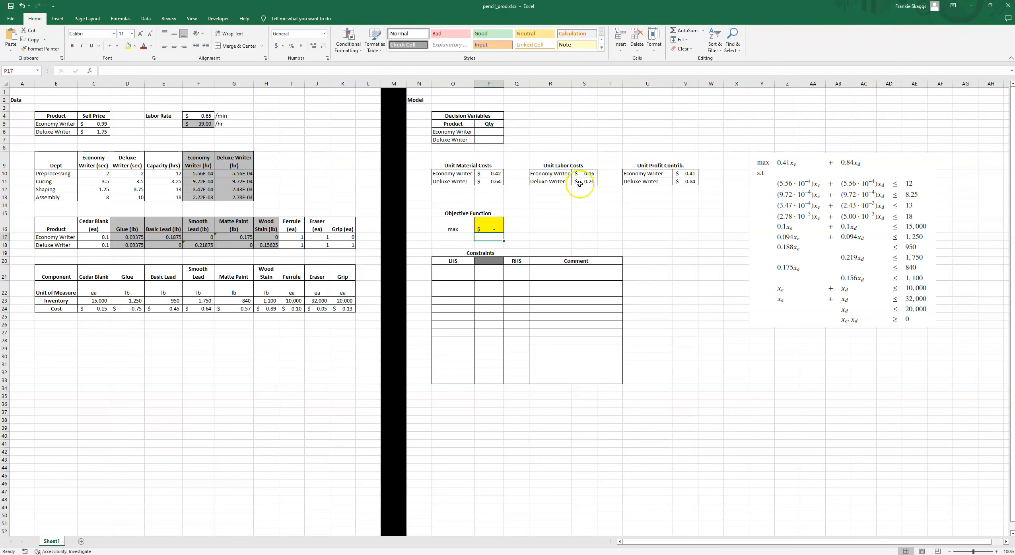
# Step: Examine the Constraints table's layout, going through its LHS, operator, RHS and Comment columns
pyautogui.click(472, 260)
pyautogui.moveTo(471, 260); pyautogui.dragTo(582, 370)
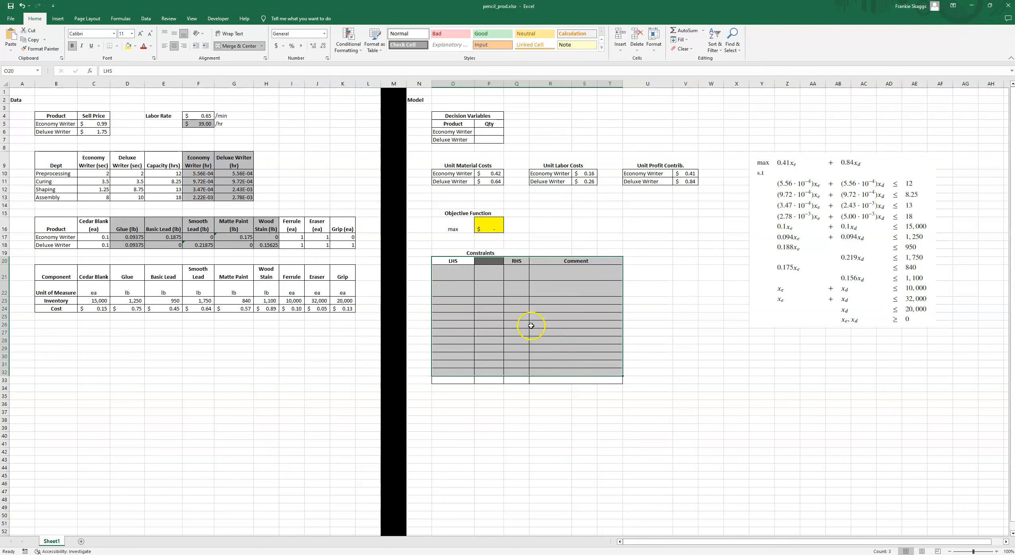
pyautogui.moveTo(468, 263); pyautogui.dragTo(463, 378)
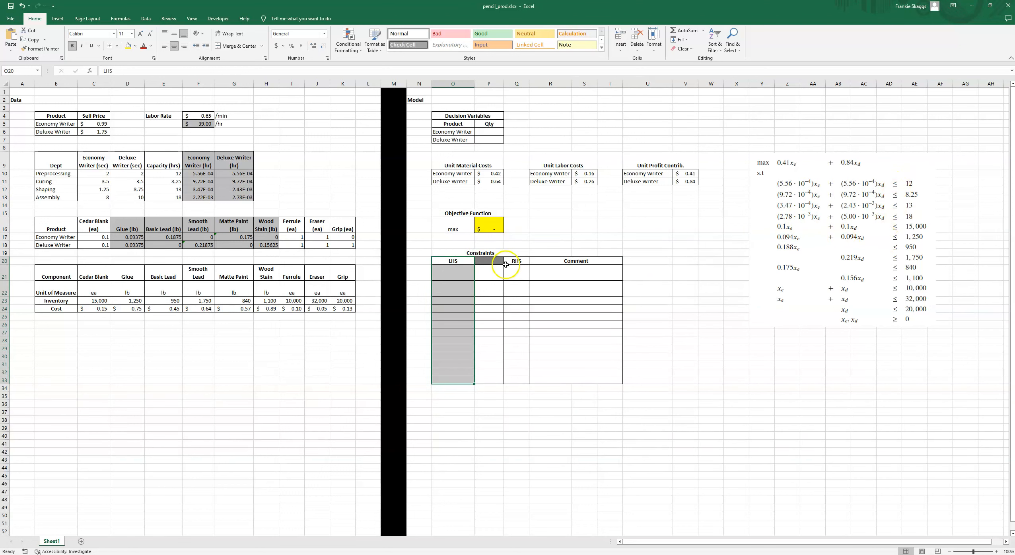
pyautogui.moveTo(489, 262); pyautogui.dragTo(489, 377)
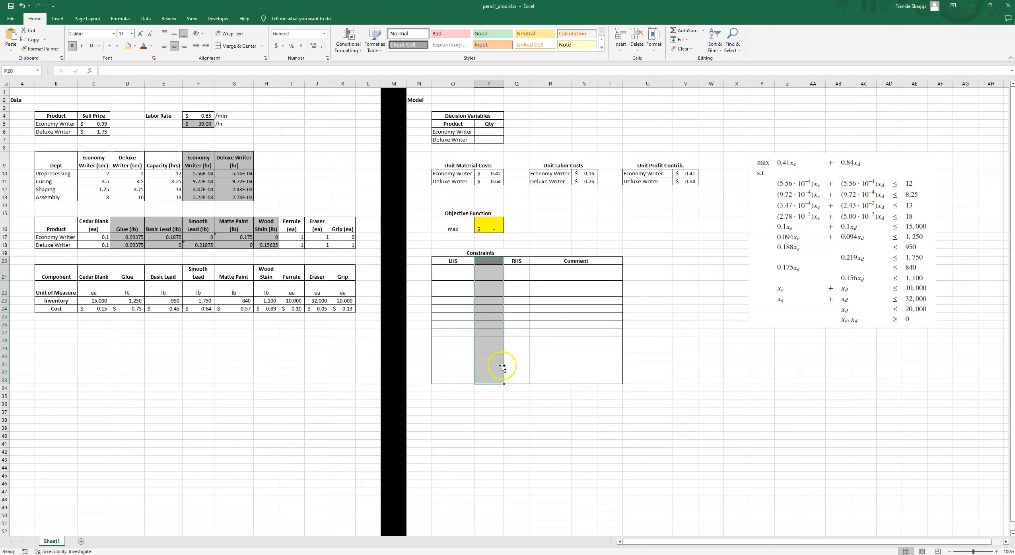
pyautogui.click(518, 261)
pyautogui.moveTo(518, 261); pyautogui.dragTo(526, 382)
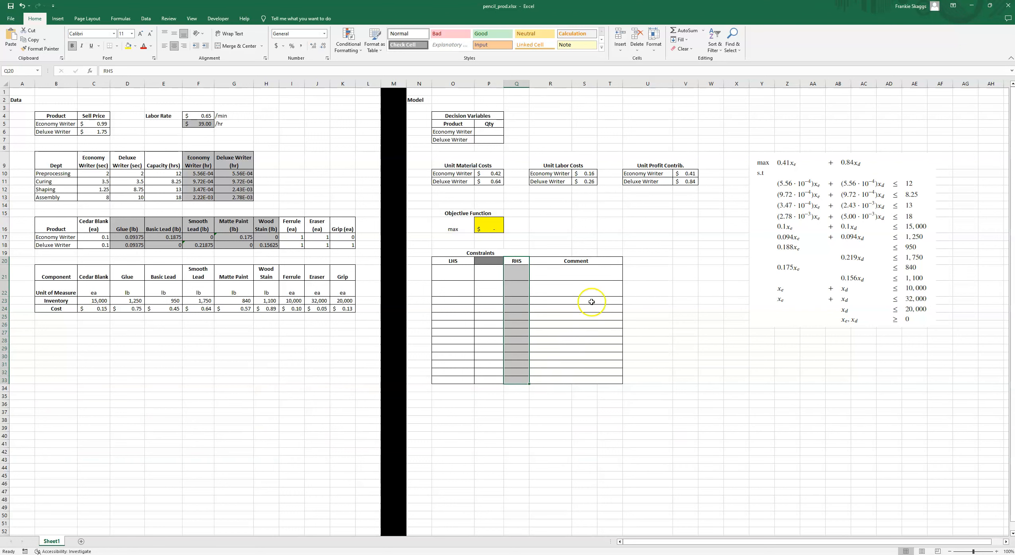
pyautogui.moveTo(593, 273); pyautogui.dragTo(591, 372)
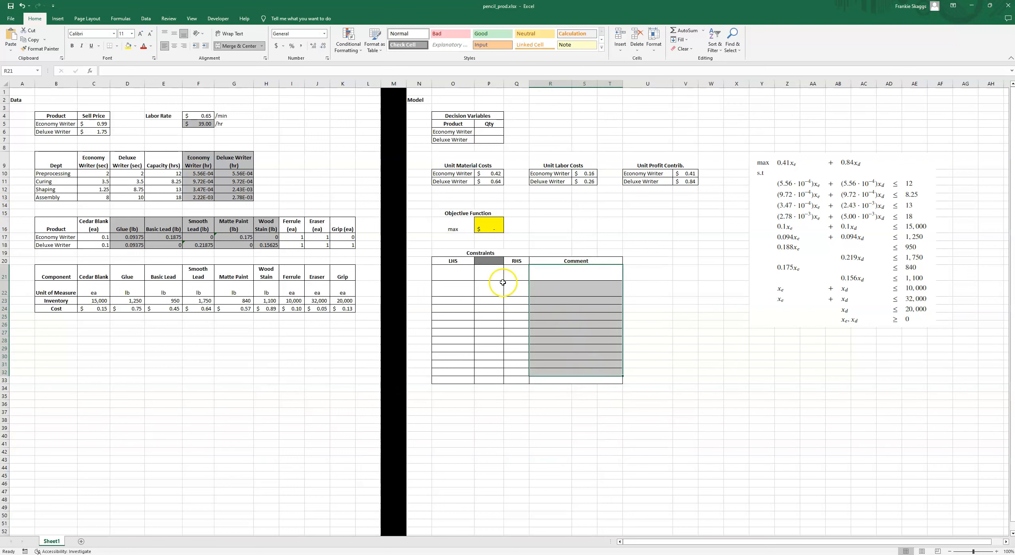
# Step: Label the first two constraint rows in the Comment column "Preprocessing Dept. Labor" and "Curing Dept. Labor"
pyautogui.click(551, 274)
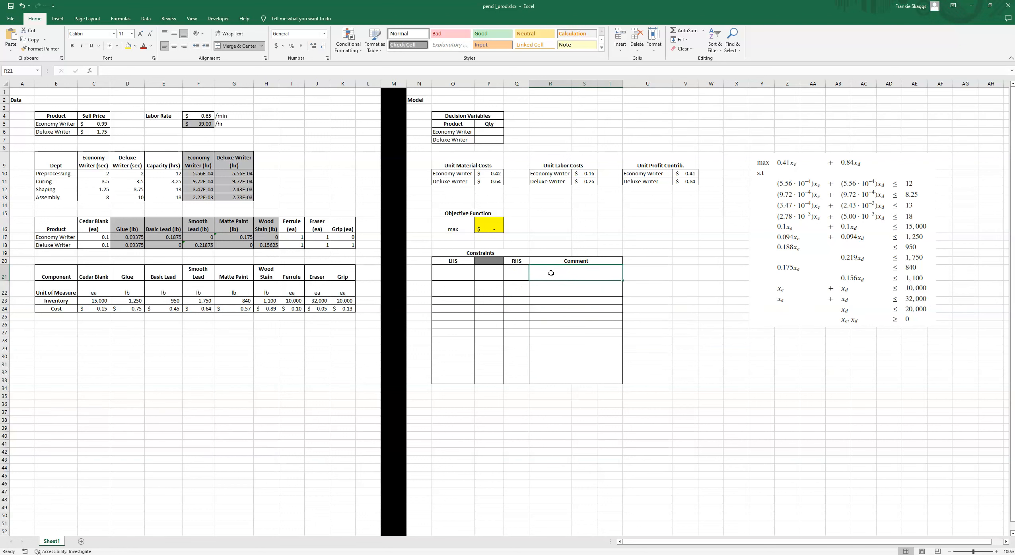
pyautogui.write('Preprocessing ')
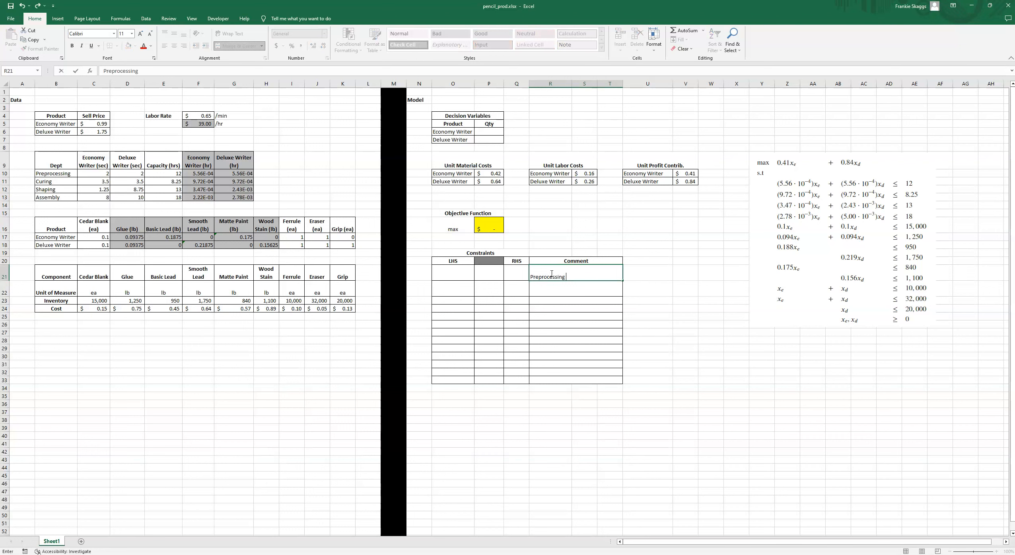
pyautogui.write('Dept. Labor')
pyautogui.press('Return')
pyautogui.write('Cur')
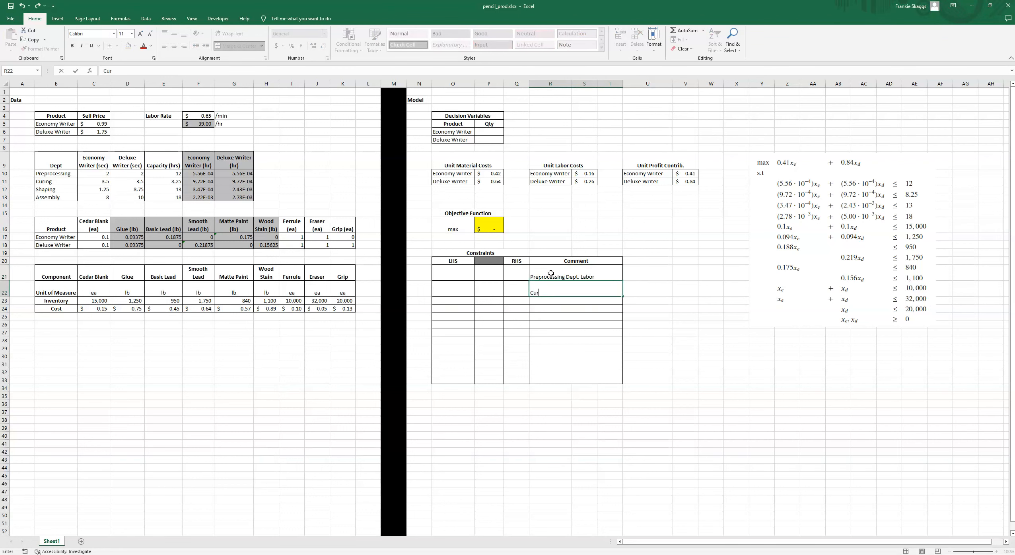
pyautogui.write('ing Dept. Labor')
pyautogui.press('Return')
# Step: Label the third and fourth constraint rows in the Comment column "Shaiping Dept. Labor" and "Assembly Dept. Labor"
pyautogui.write('Shaiping D')
pyautogui.write('ept. Labor')
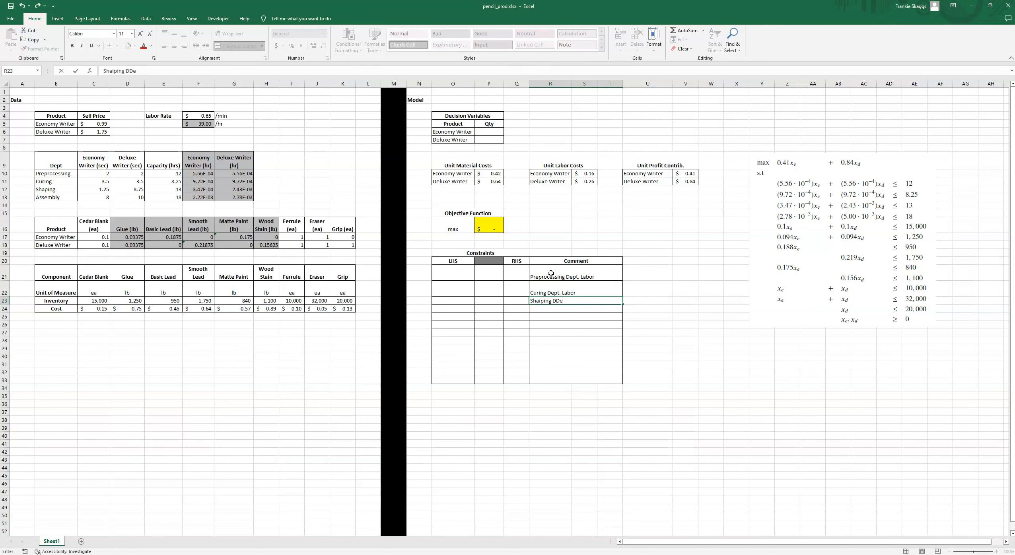
pyautogui.press('Return')
pyautogui.write('Assembly Dep')
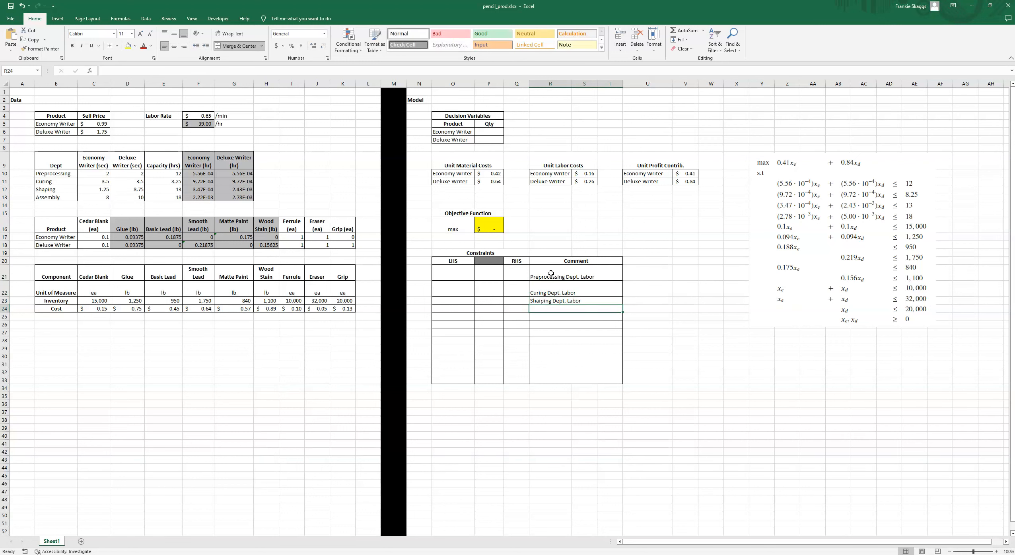
pyautogui.write('t. Labor')
pyautogui.press('Return')
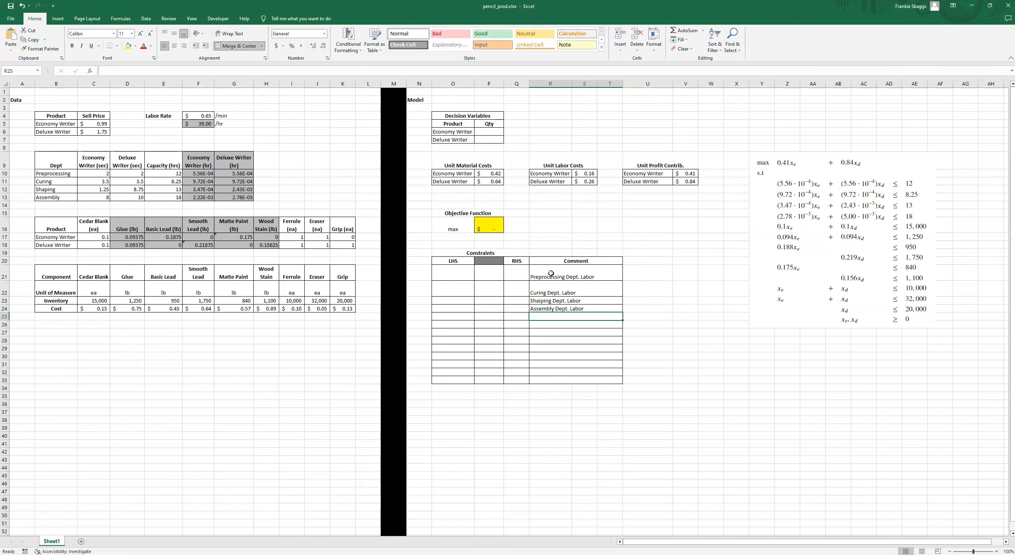
# Step: Link the RHS of the Preprocessing and Curing constraints to their department capacities, =E10 in Q21 and =E11 in Q22
pyautogui.press('Left')
pyautogui.press('Up')
pyautogui.press('Up')
pyautogui.press('Up')
pyautogui.press('Up')
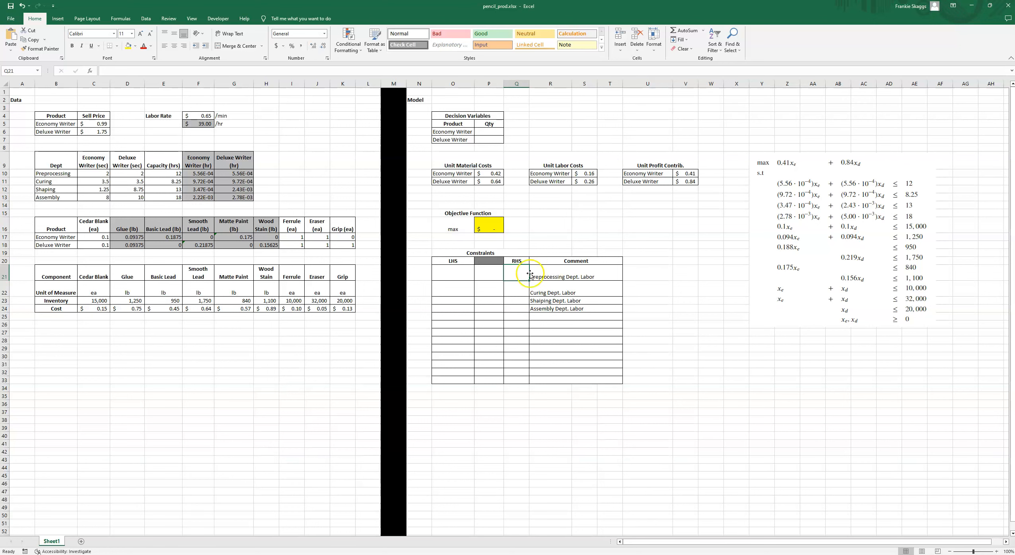
pyautogui.write('=')
pyautogui.click(167, 176)
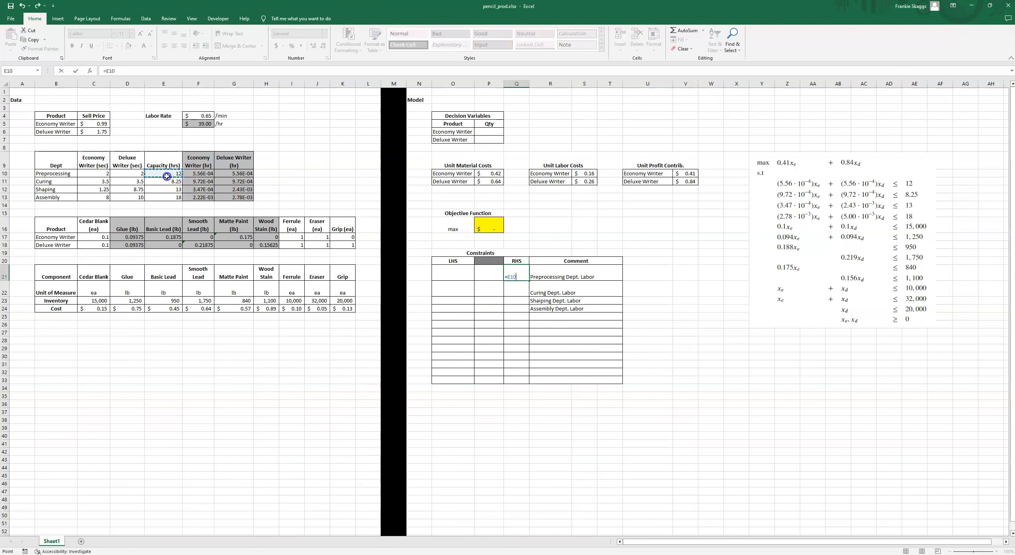
pyautogui.press('Return')
pyautogui.write('=')
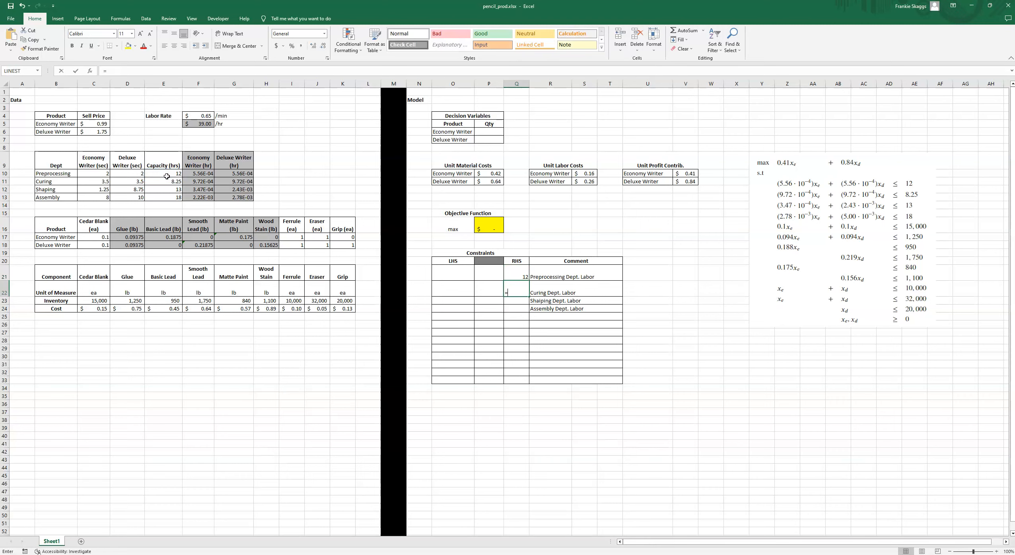
pyautogui.click(165, 181)
pyautogui.press('Return')
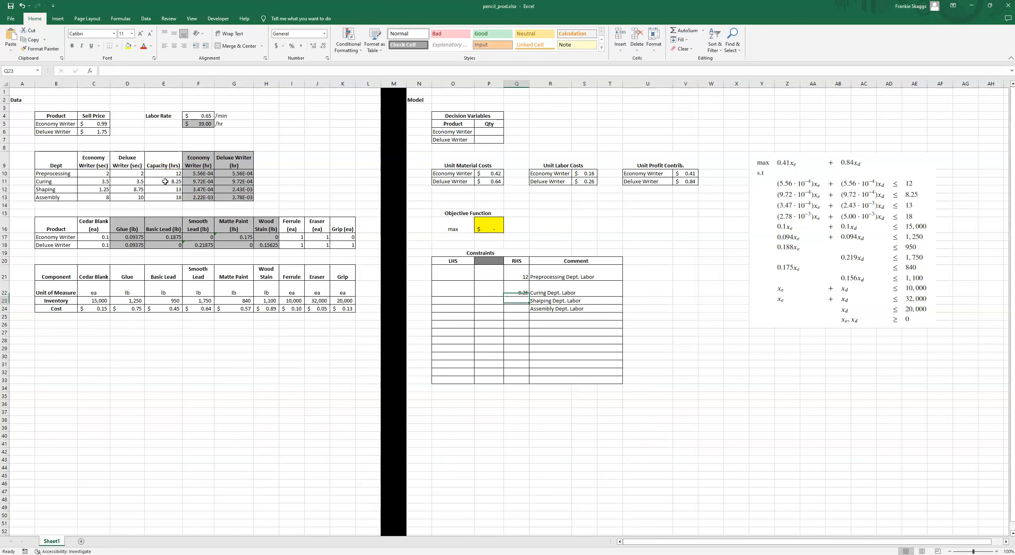
# Step: Link the RHS of the Shaping and Assembly constraints to their department capacities, =E12 in Q23 and =E13 in Q24
pyautogui.write('=')
pyautogui.click(168, 189)
pyautogui.press('Return')
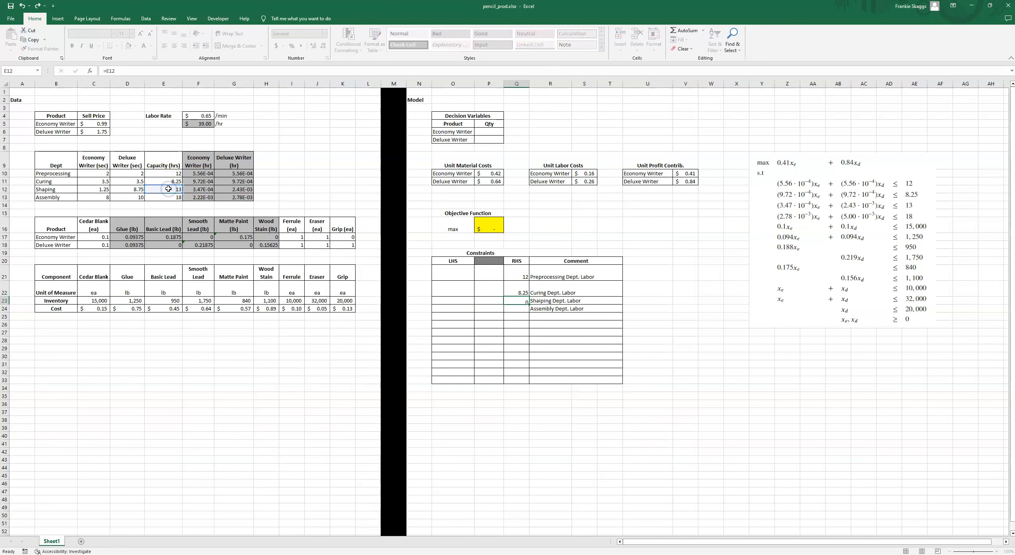
pyautogui.write('=')
pyautogui.click(169, 198)
pyautogui.press('Return')
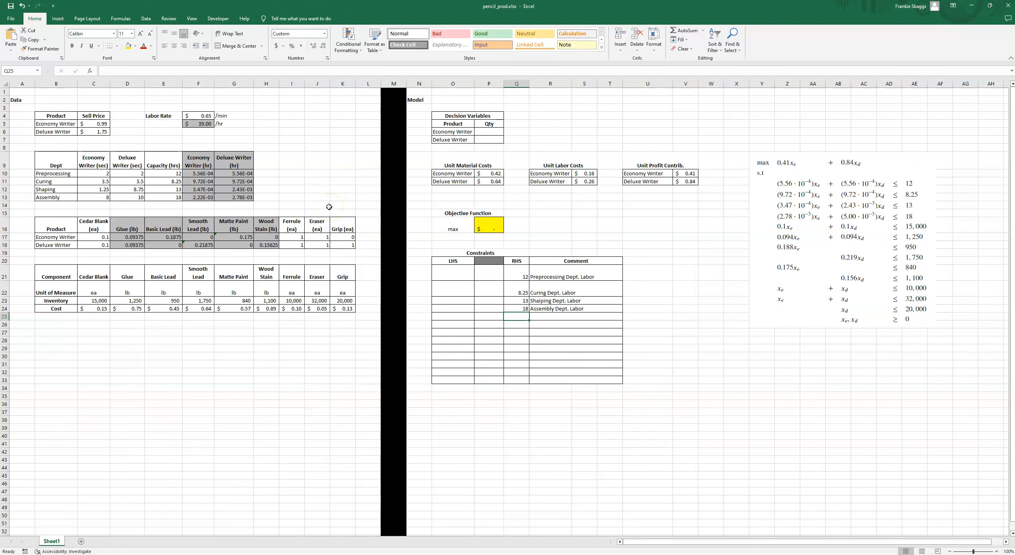
# Step: Enter the operator <= for the Preprocessing labor constraint in P21
pyautogui.press('Left')
pyautogui.press('Up')
pyautogui.press('Up')
pyautogui.press('Up')
pyautogui.press('Up')
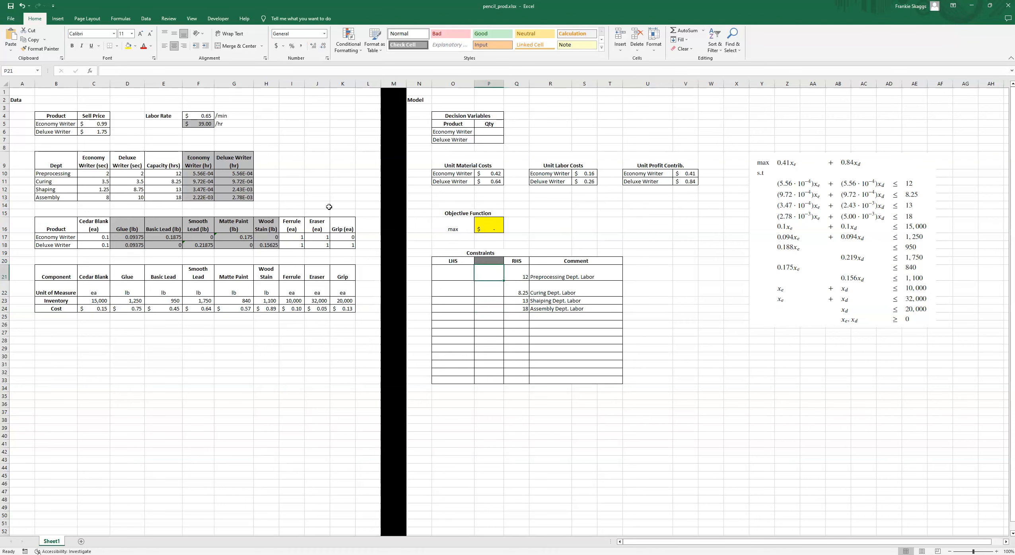
pyautogui.write('<=')
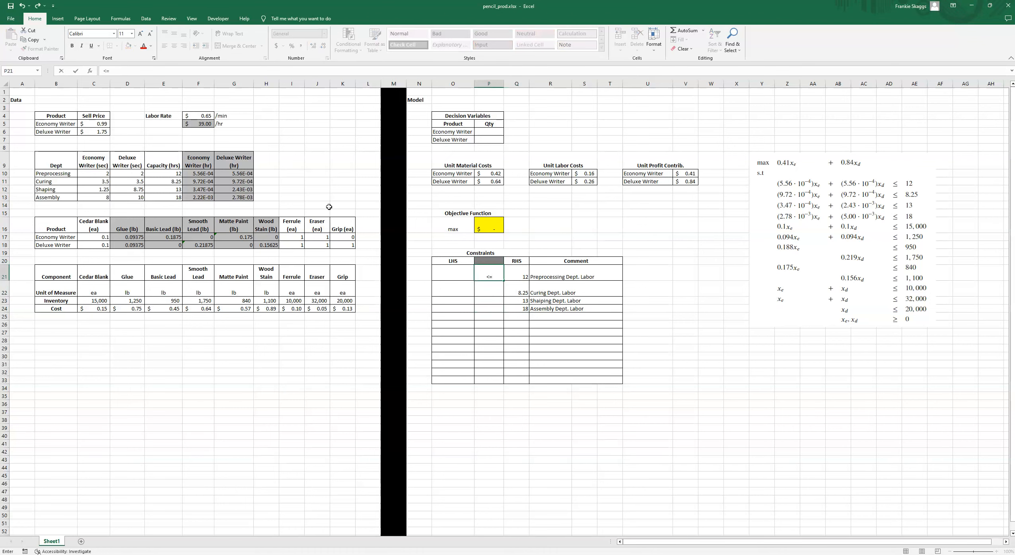
pyautogui.press('Return')
# Step: Copy the <= operator from P21 to the other three labor constraints in P22:P24
pyautogui.press('Up')
pyautogui.hotkey('ctrl', 'c')
pyautogui.press('Down')
pyautogui.hotkey('shift', 'Down')
pyautogui.hotkey('shift', 'Down')
pyautogui.press('Return')
# Step: Enter the Preprocessing constraint's LHS in O21 as hours per pencil times quantity for both products, =F10*P6+G10*P7
pyautogui.press('Up')
pyautogui.press('Left')
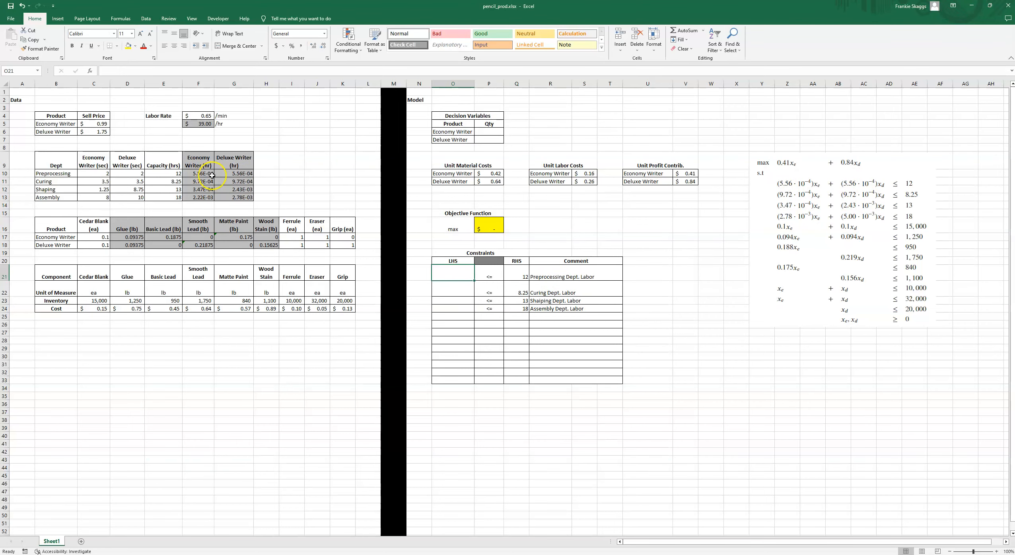
pyautogui.write('=')
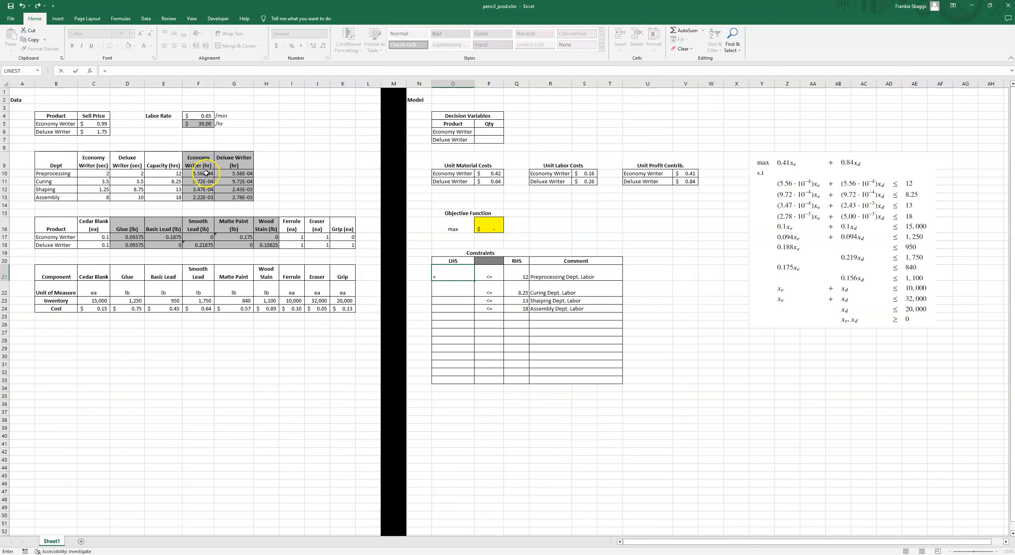
pyautogui.click(206, 173)
pyautogui.write('*')
pyautogui.click(497, 130)
pyautogui.write('+')
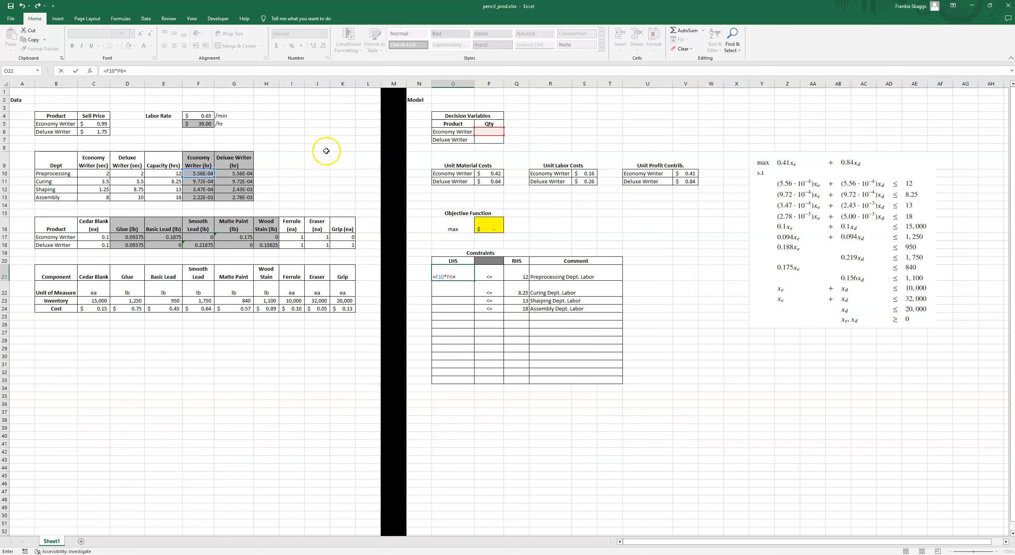
pyautogui.click(236, 174)
pyautogui.write('*')
pyautogui.click(489, 139)
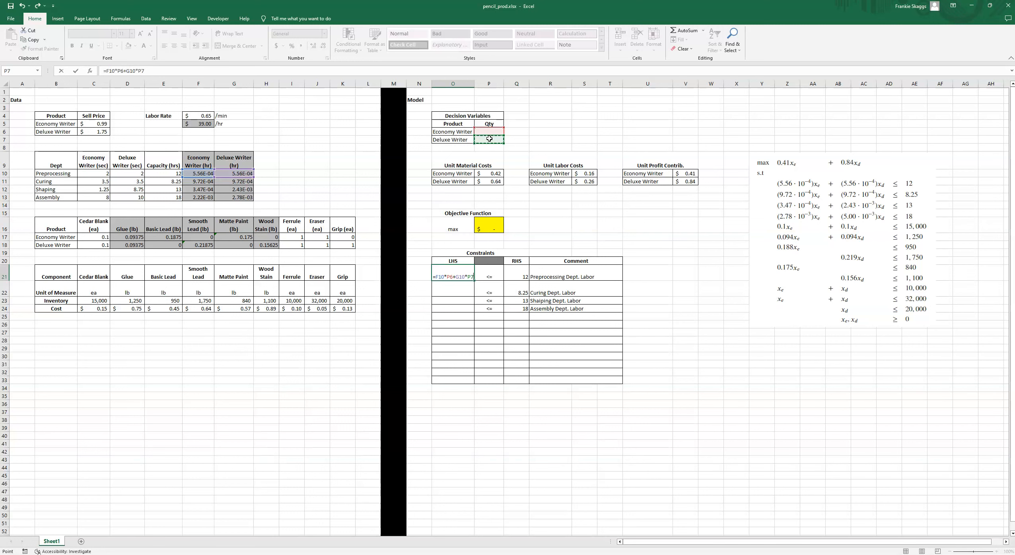
pyautogui.press('Return')
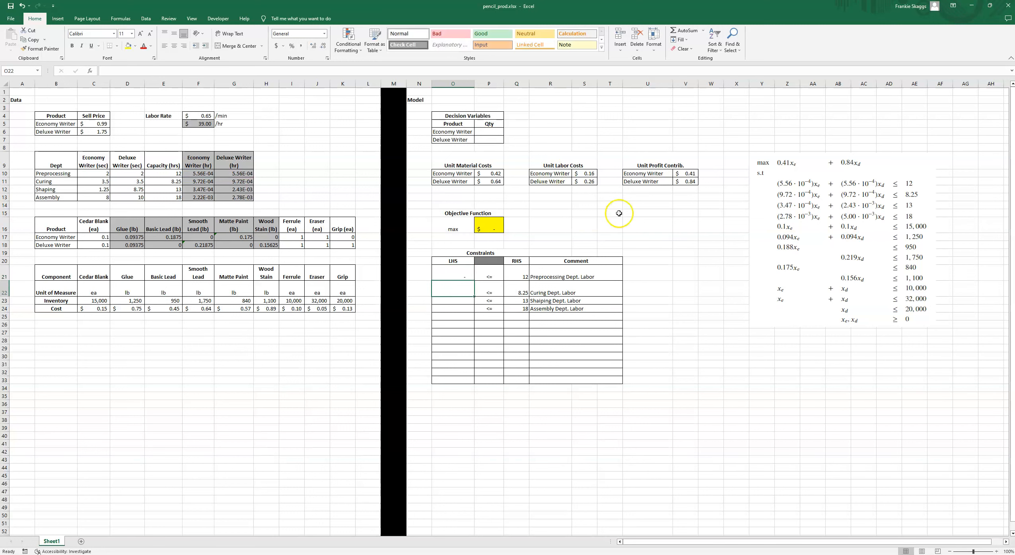
# Step: Review the Preprocessing constraint's LHS and RHS formulas in O21 and Q21, and select the Curing constraint's LHS cell O22
pyautogui.click(456, 269)
pyautogui.click(516, 271)
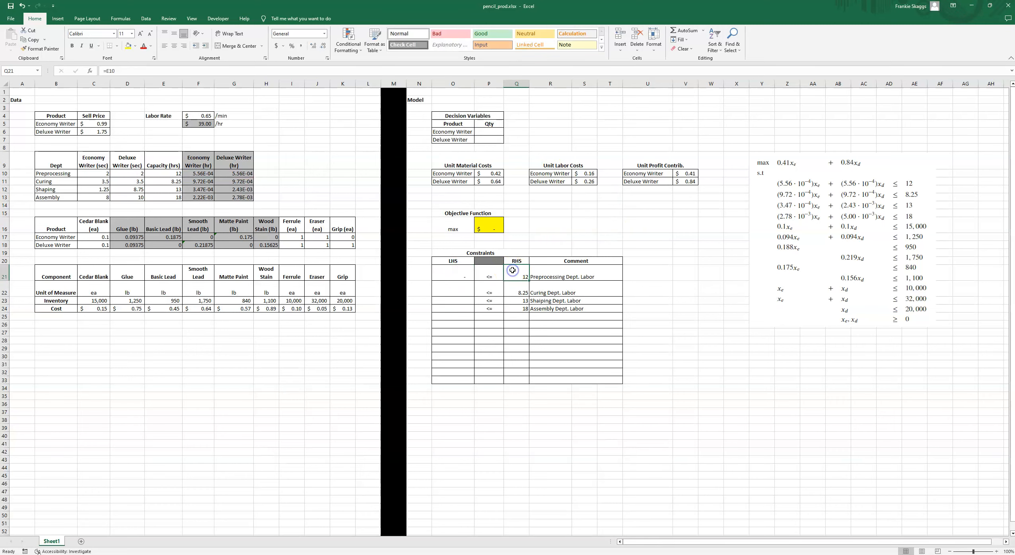
pyautogui.click(459, 277)
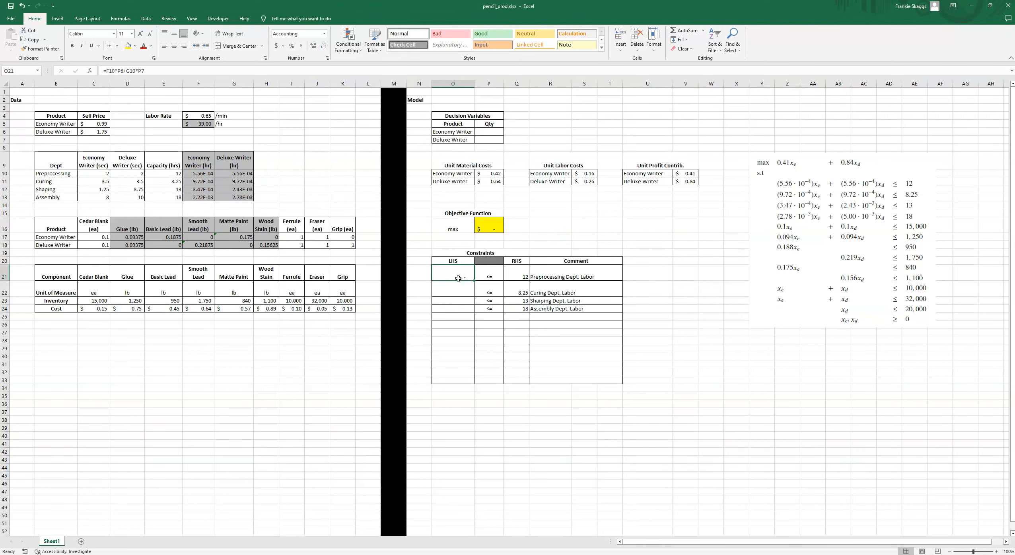
pyautogui.click(458, 287)
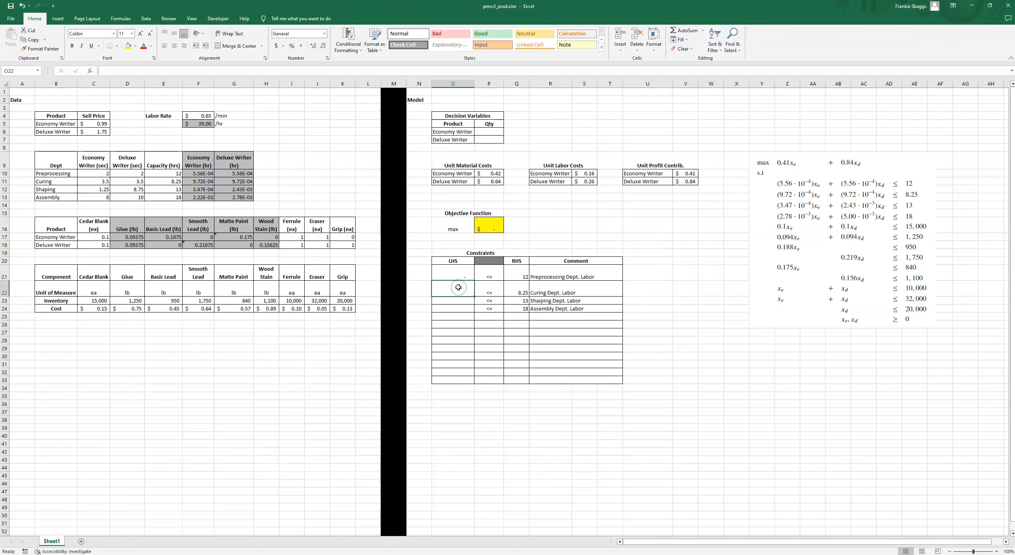
# Step: Enter the Curing constraint's LHS in O22 as hours per pencil times quantity for both products, =F11*P6+G11*P7
pyautogui.write('=')
pyautogui.click(196, 182)
pyautogui.write('*')
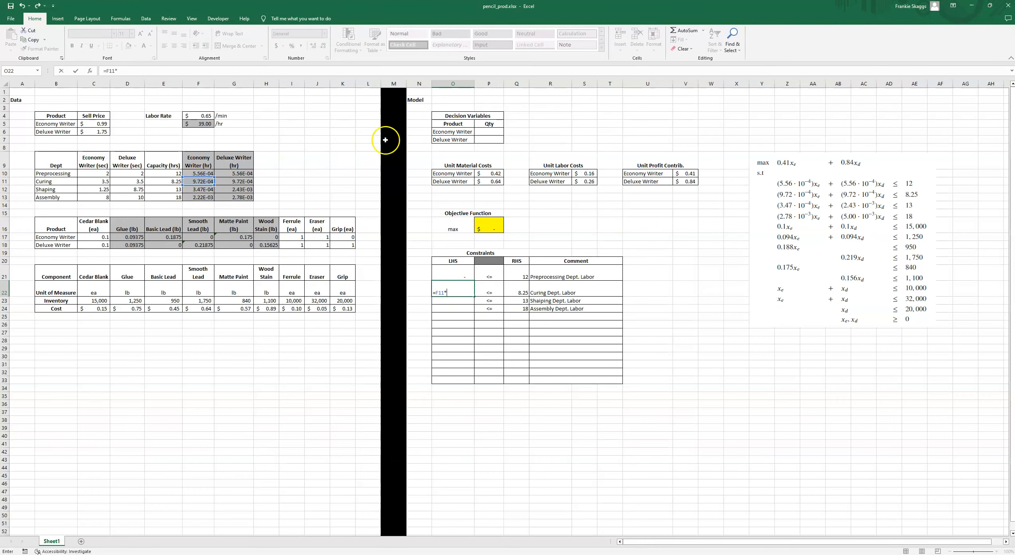
pyautogui.click(481, 132)
pyautogui.write('+')
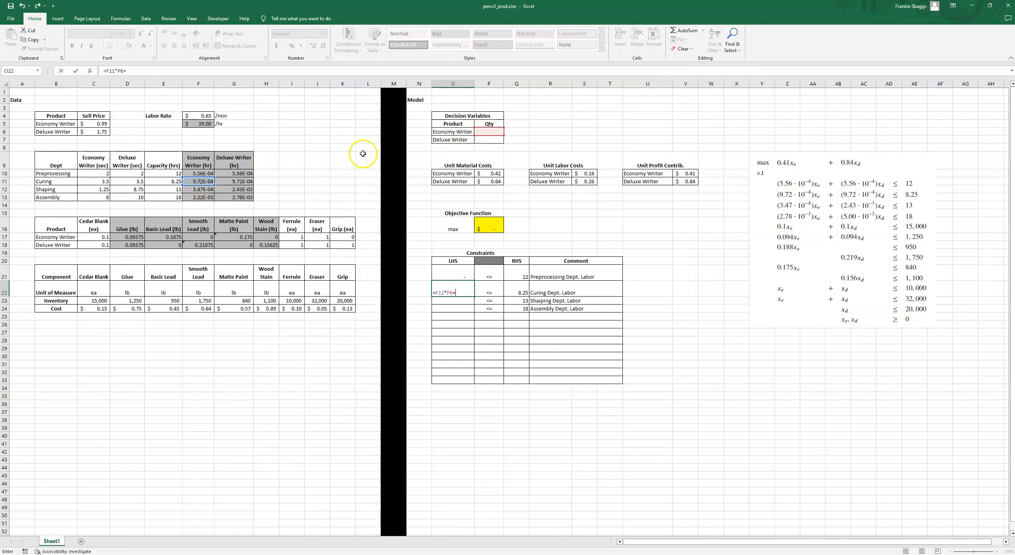
pyautogui.click(250, 182)
pyautogui.write('*')
pyautogui.click(481, 140)
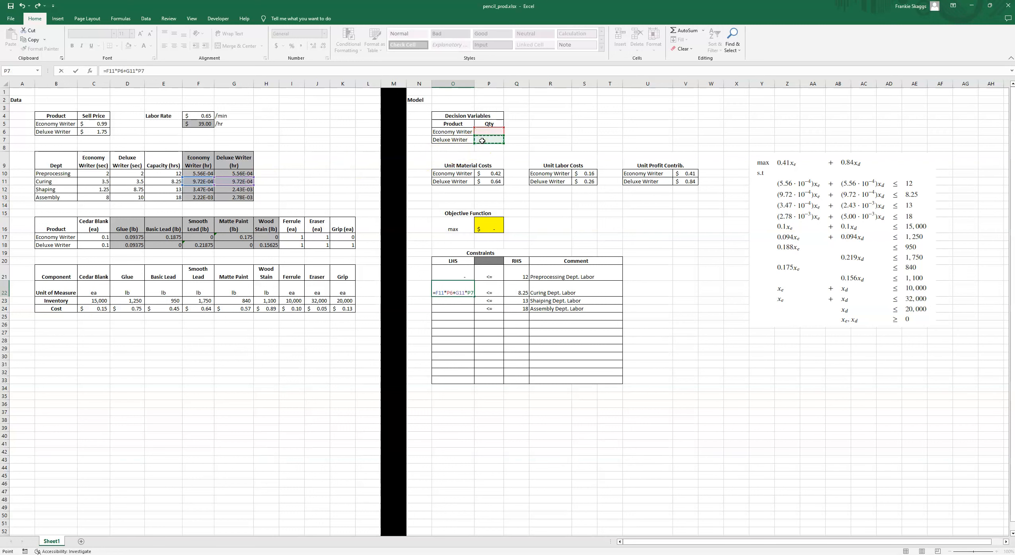
pyautogui.press('Return')
# Step: Enter the Shaping constraint's LHS in O23 as hours per pencil times quantity for both products, =F12*P6+G12*P7
pyautogui.write('=')
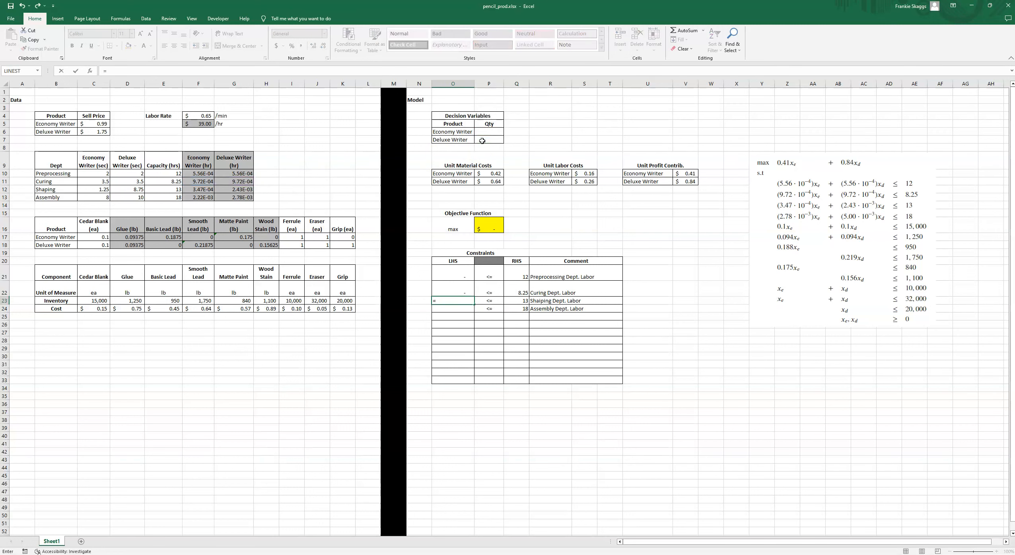
pyautogui.click(208, 189)
pyautogui.write('*')
pyautogui.click(479, 132)
pyautogui.write('+')
pyautogui.click(246, 191)
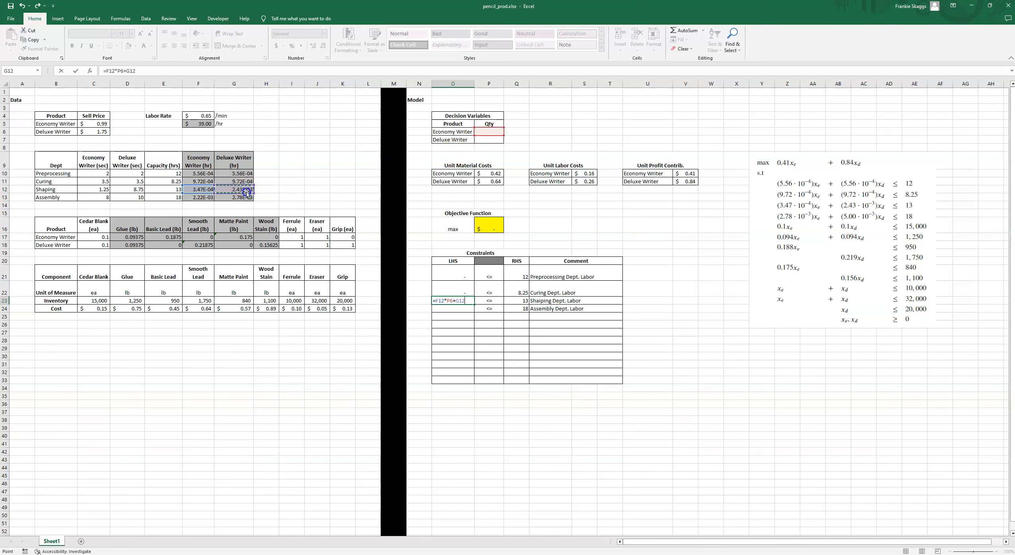
pyautogui.write('*')
pyautogui.click(499, 140)
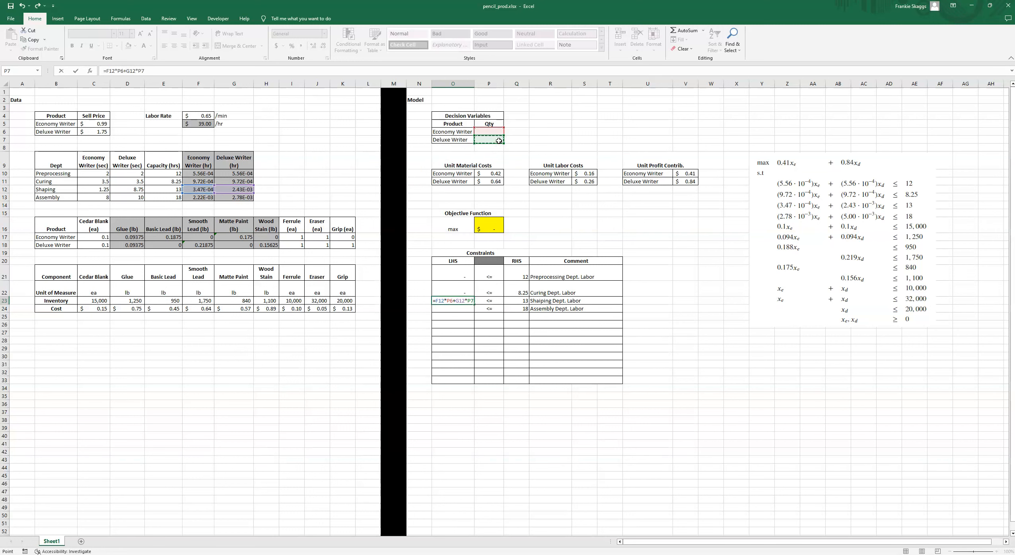
pyautogui.press('Return')
# Step: Correct the spelling of the Shaping constraint's comment in R23 to read Shaping Dept. Labor
pyautogui.click(542, 300)
pyautogui.doubleClick(541, 300)
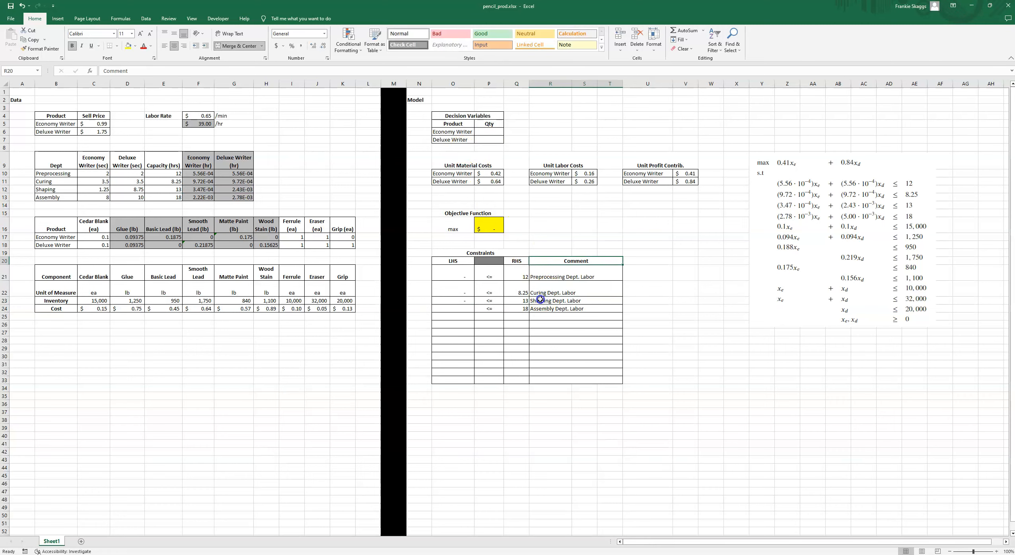
pyautogui.press('BackSpace')
pyautogui.press('Return')
# Step: Enter the Assembly constraint's LHS in O24 as hours per pencil times quantity for both products, =F13*P6+G13*P7
pyautogui.press('Left')
pyautogui.press('Left')
pyautogui.press('Left')
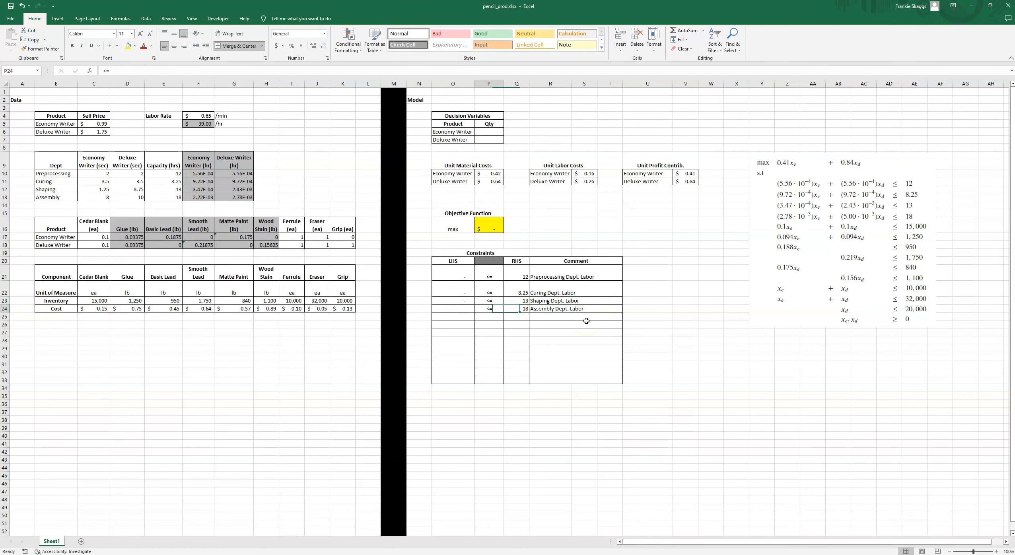
pyautogui.write('=')
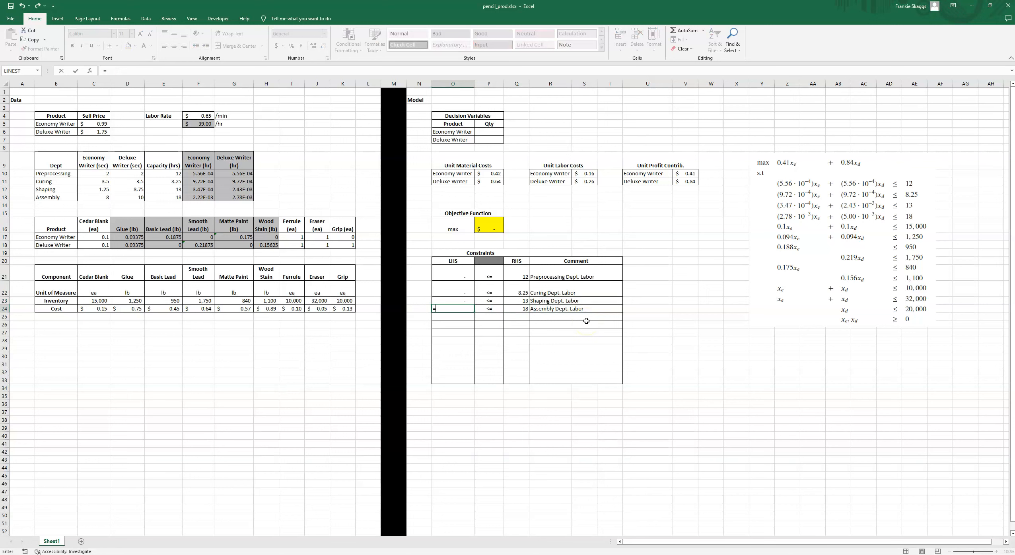
pyautogui.click(207, 199)
pyautogui.write('+')
pyautogui.press('BackSpace')
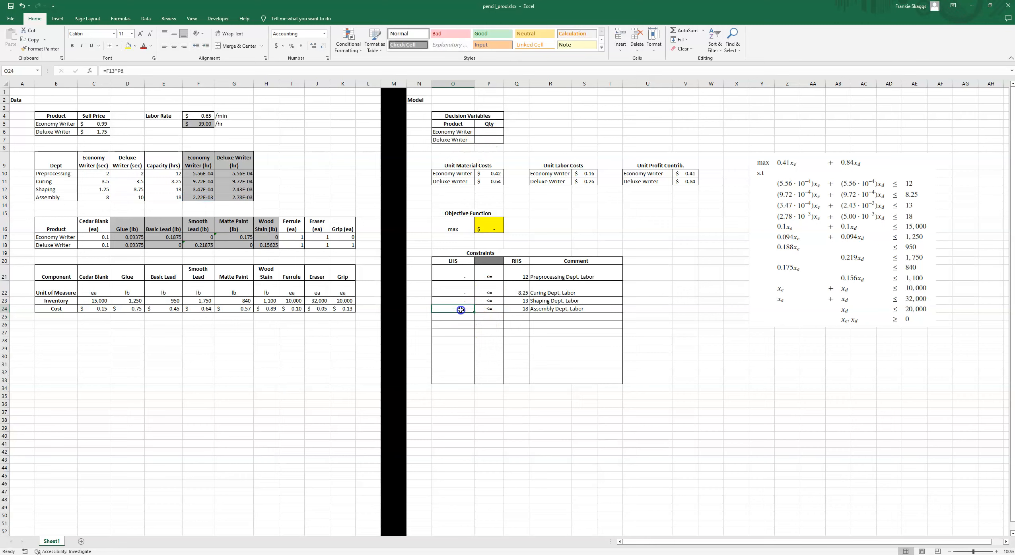
pyautogui.click(138, 71)
pyautogui.write('*P6+')
pyautogui.click(243, 196)
pyautogui.write('*')
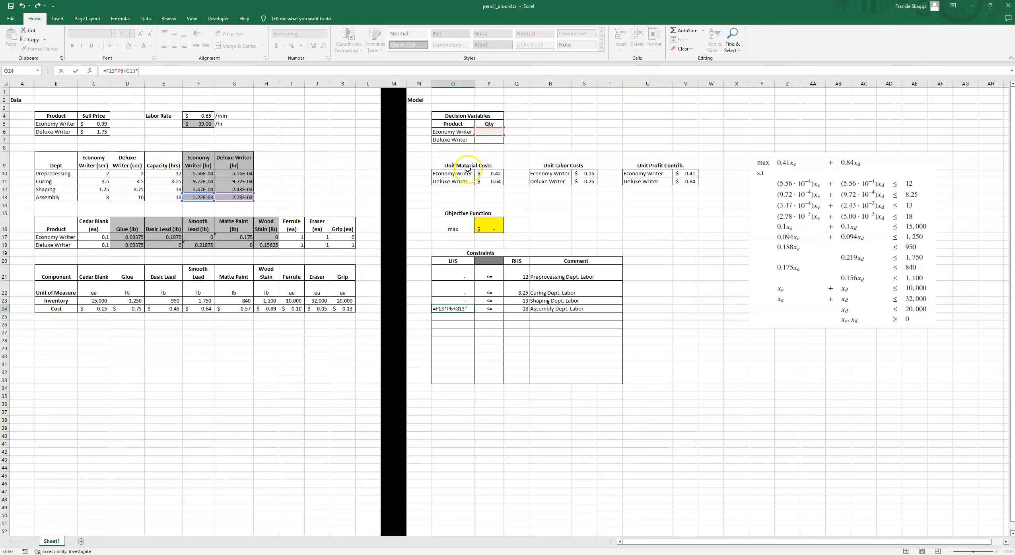
pyautogui.click(482, 139)
pyautogui.press('Return')
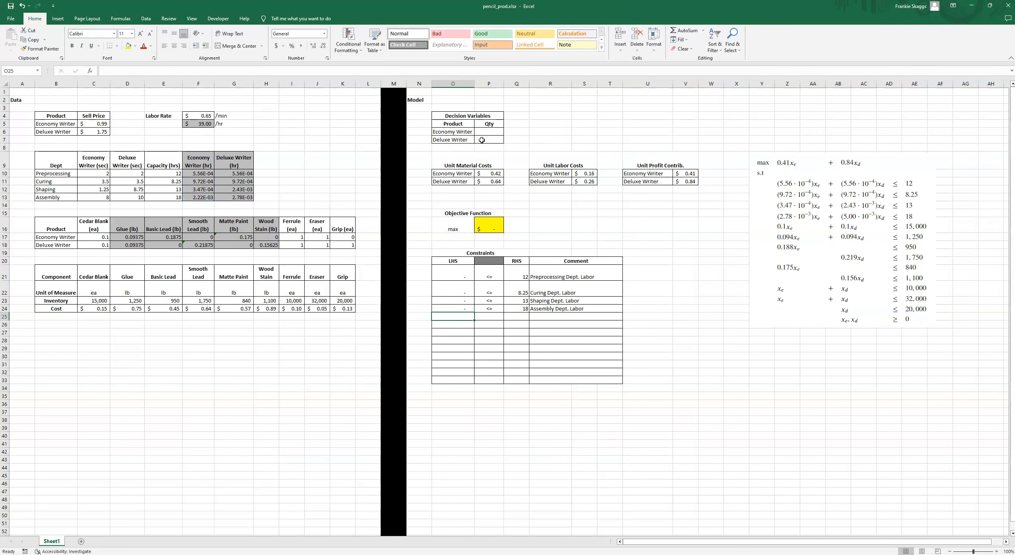
# Step: Label the first five material constraints in R25:R29 as Cedar Blank, Glue, Basic Lead, Smooth Lead and Matte Paint
pyautogui.press('Right')
pyautogui.press('Right')
pyautogui.press('Right')
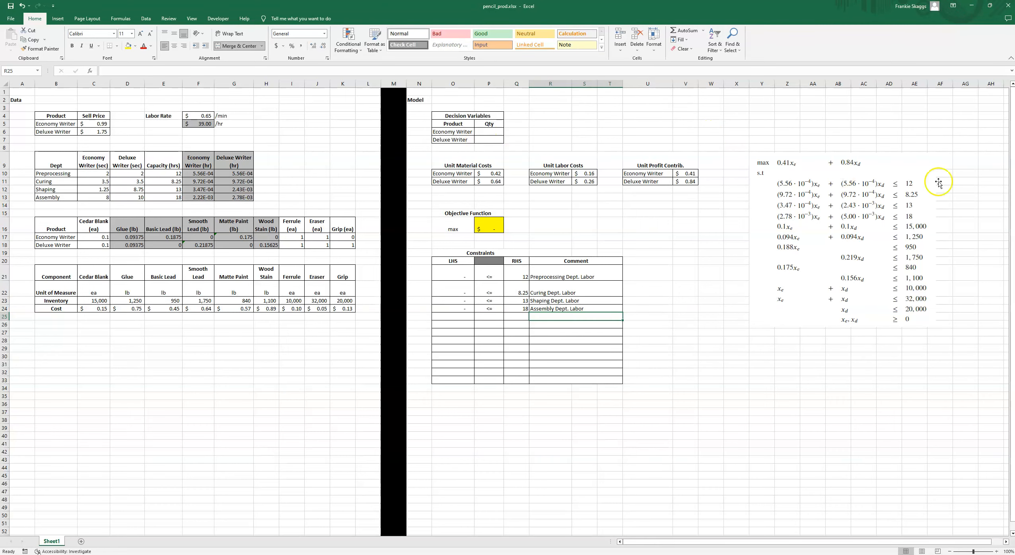
pyautogui.write('Cedar Baln')
pyautogui.press('BackSpace')
pyautogui.write('ank')
pyautogui.press('Return')
pyautogui.write('Glue')
pyautogui.press('Return')
pyautogui.write('Basic Lead')
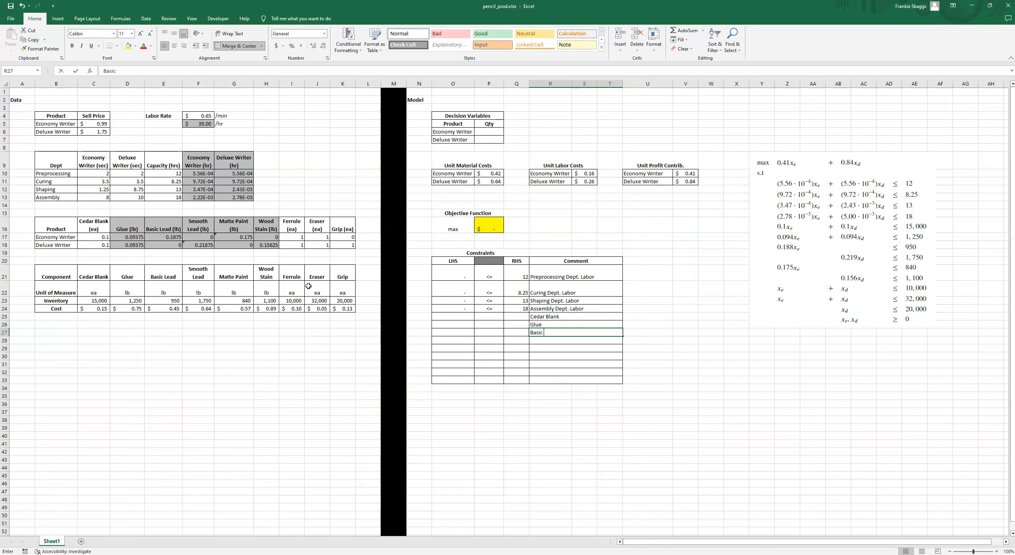
pyautogui.press('Return')
pyautogui.write('Smooth Lead')
pyautogui.press('Return')
pyautogui.write('Matte Paint')
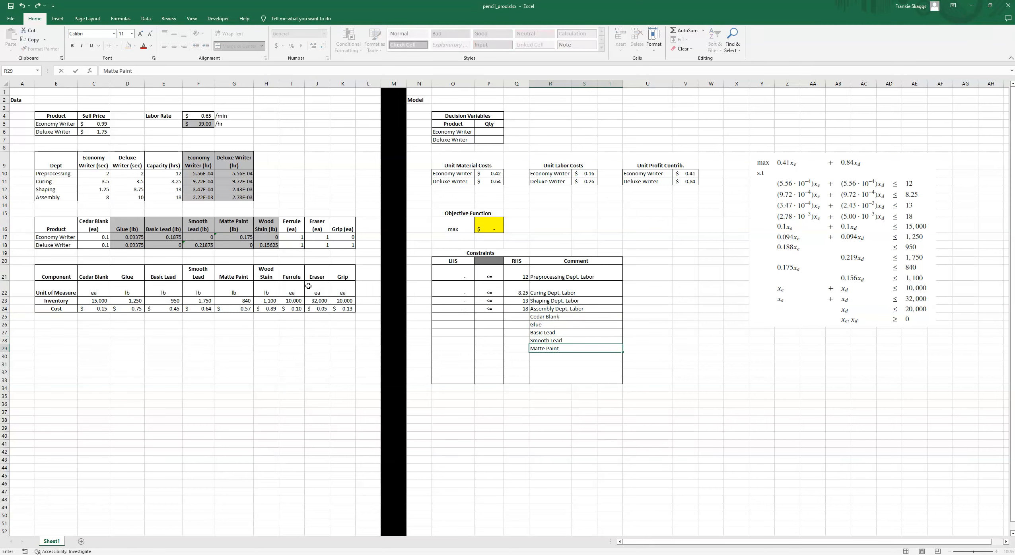
pyautogui.press('Return')
# Step: Label the remaining material constraints in R30:R33 as Wood Stain, Ferrule, Eraser and Grip
pyautogui.write('Wood Stain')
pyautogui.press('Return')
pyautogui.write('Ferrule')
pyautogui.press('Return')
pyautogui.write('Eraser')
pyautogui.press('Return')
pyautogui.write('Grip')
# Step: Copy the <= operator to all nine material constraints in P25:P33
pyautogui.hotkey('shift', 'Down')
pyautogui.hotkey('shift', 'Down')
pyautogui.hotkey('shift', 'Down')
pyautogui.hotkey('shift', 'Down')
pyautogui.hotkey('shift', 'Down')
pyautogui.hotkey('shift', 'Down')
pyautogui.hotkey('shift', 'Down')
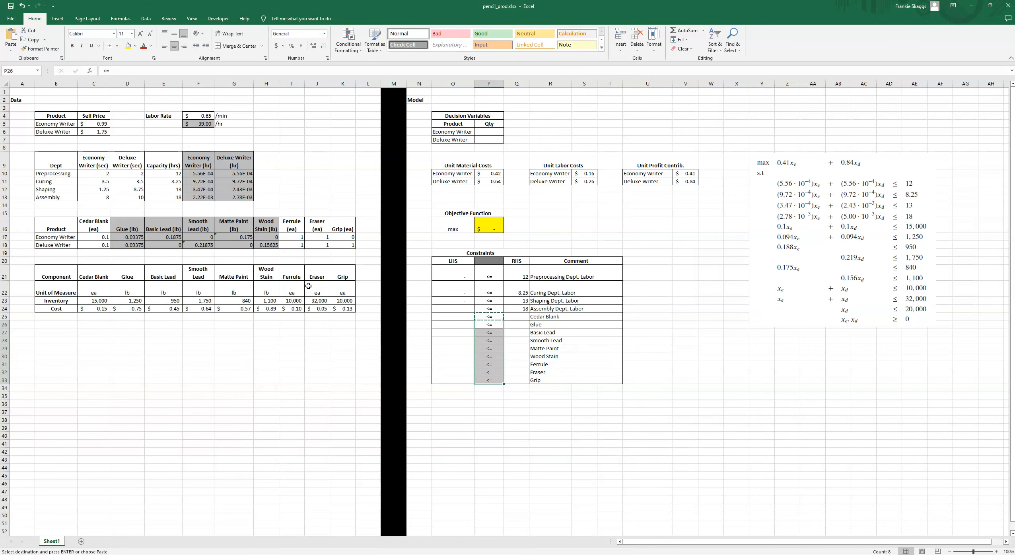
pyautogui.press('Return')
# Step: Link the RHS cells Q25:Q29 for Cedar Blank through Matte Paint to their inventory values in C23:G23
pyautogui.press('Right')
pyautogui.press('Up')
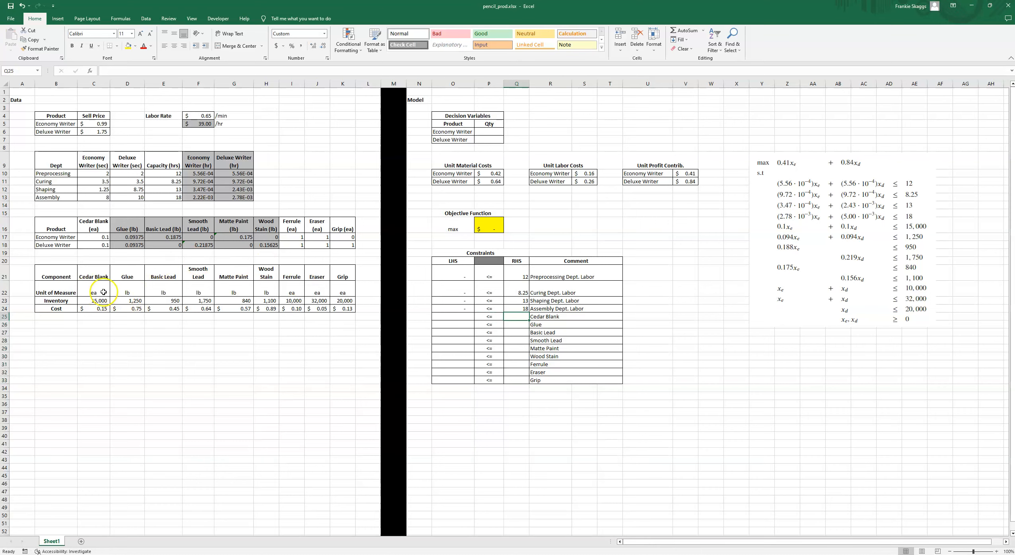
pyautogui.write('=')
pyautogui.click(93, 302)
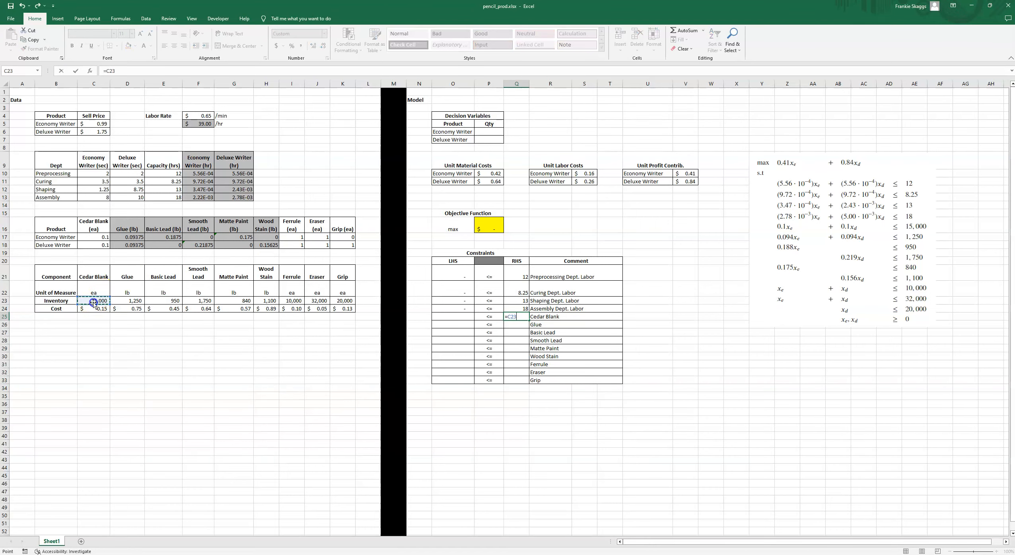
pyautogui.press('Return')
pyautogui.write('=')
pyautogui.click(127, 301)
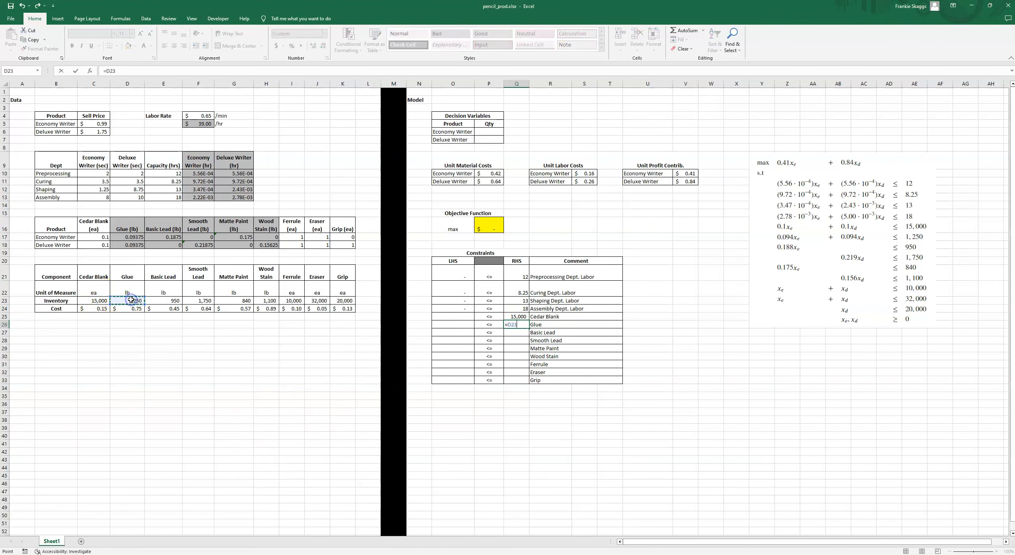
pyautogui.press('Return')
pyautogui.write('=')
pyautogui.click(163, 301)
pyautogui.press('Return')
pyautogui.write('=')
pyautogui.click(198, 301)
pyautogui.press('Return')
pyautogui.write('=')
pyautogui.click(233, 301)
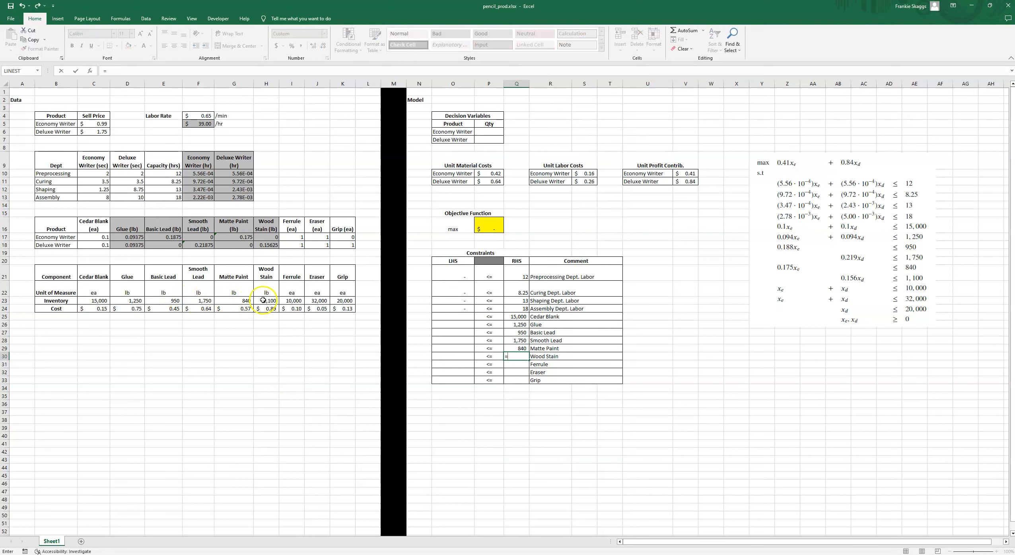
# Step: Link the Wood Stain, Ferrule, Eraser and Grip RHS cells Q30:Q33 to inventory H23:K23, and select the Cedar Blank LHS cell O25
pyautogui.write('=')
pyautogui.click(291, 301)
pyautogui.press('Return')
pyautogui.write('=')
pyautogui.click(316, 301)
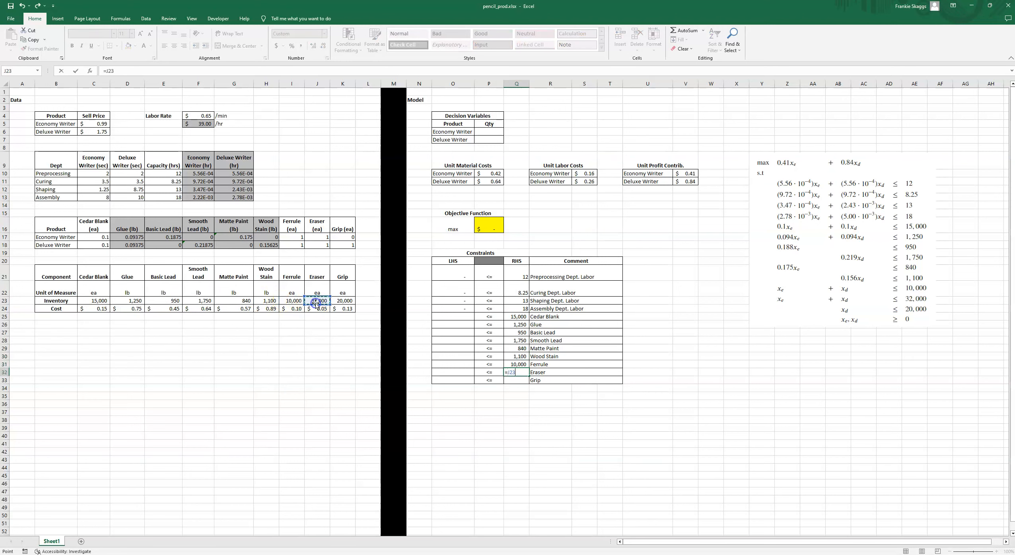
pyautogui.press('Return')
pyautogui.write('=')
pyautogui.click(342, 300)
pyautogui.press('Return')
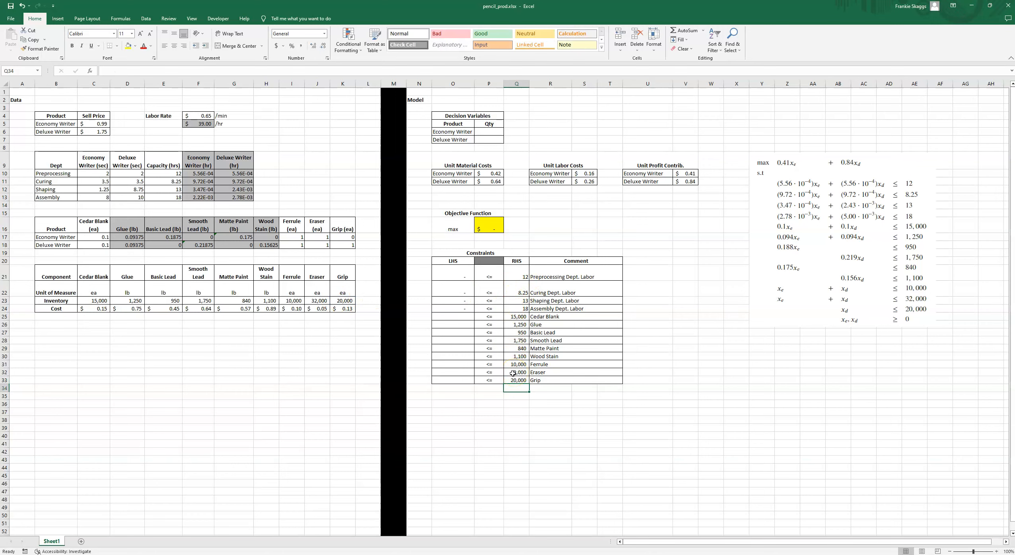
pyautogui.click(447, 316)
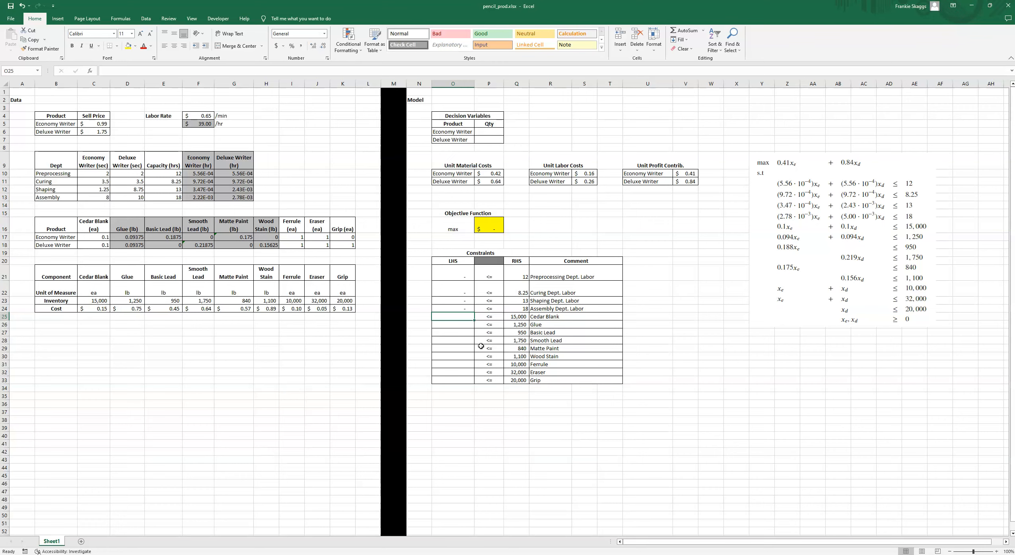
pyautogui.write('=')
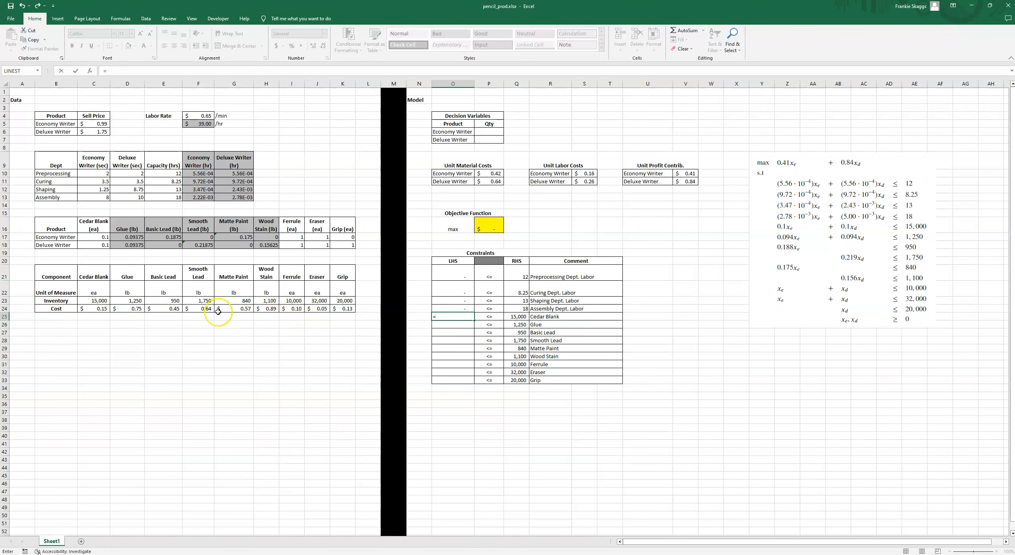
pyautogui.click(94, 237)
pyautogui.write('*')
pyautogui.click(489, 132)
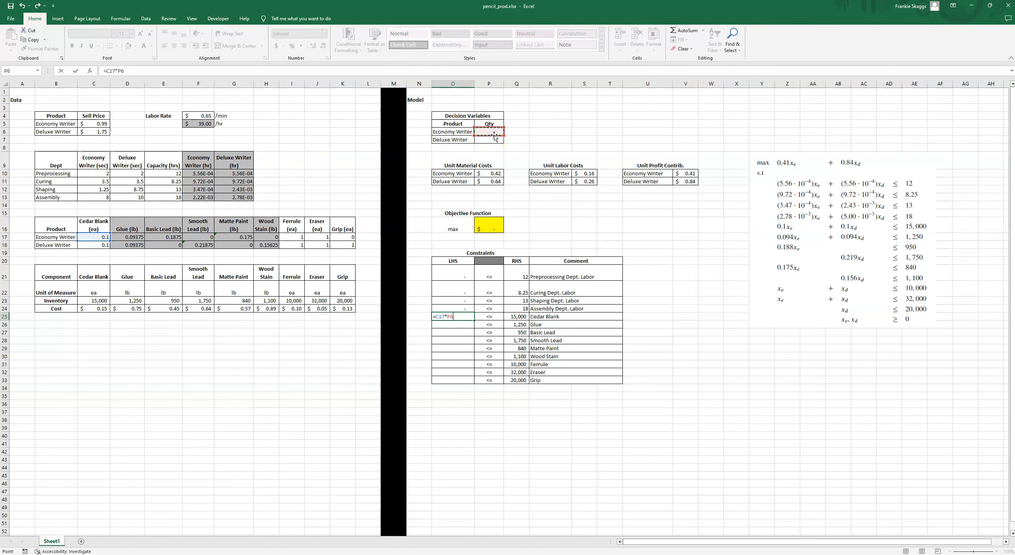
pyautogui.write('+')
pyautogui.click(91, 245)
pyautogui.write('*')
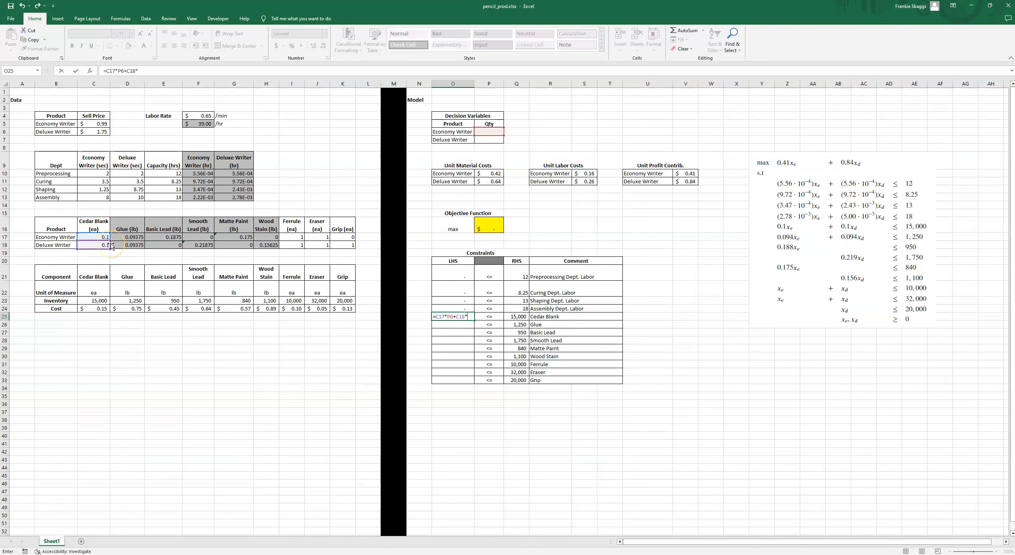
pyautogui.click(491, 142)
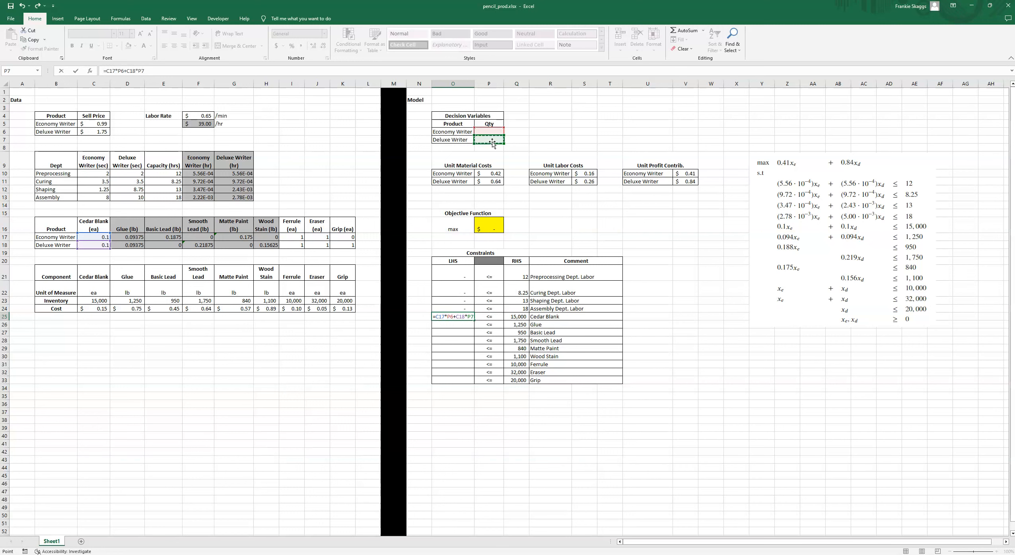
pyautogui.press('Escape')
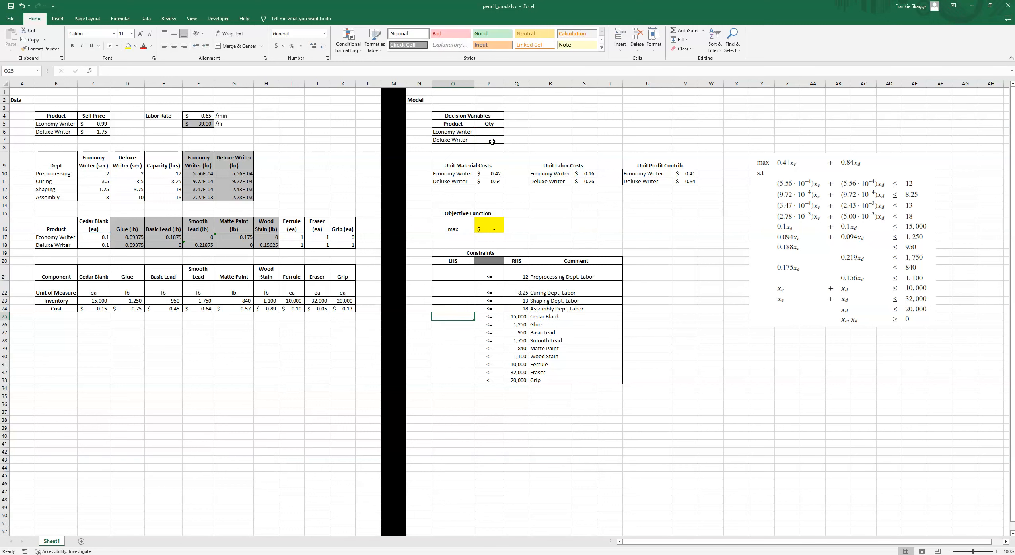
# Step: Enter the Cedar Blank constraint's LHS in O25 as usage per pencil times quantities, =SUMPRODUCT(C17:C18,P6:P7)
pyautogui.write('=SUMPRODUCT(')
pyautogui.moveTo(101, 237); pyautogui.dragTo(103, 243)
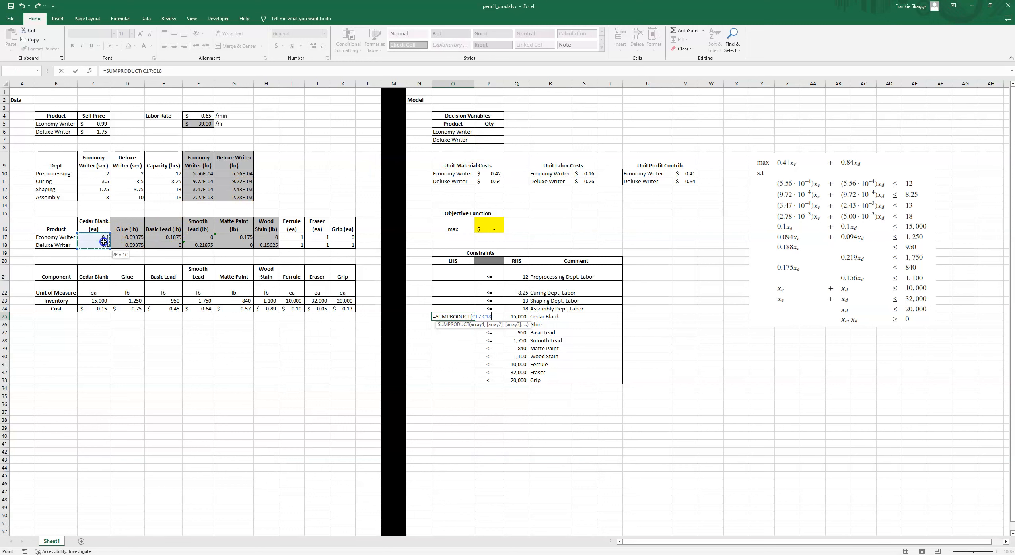
pyautogui.write(',')
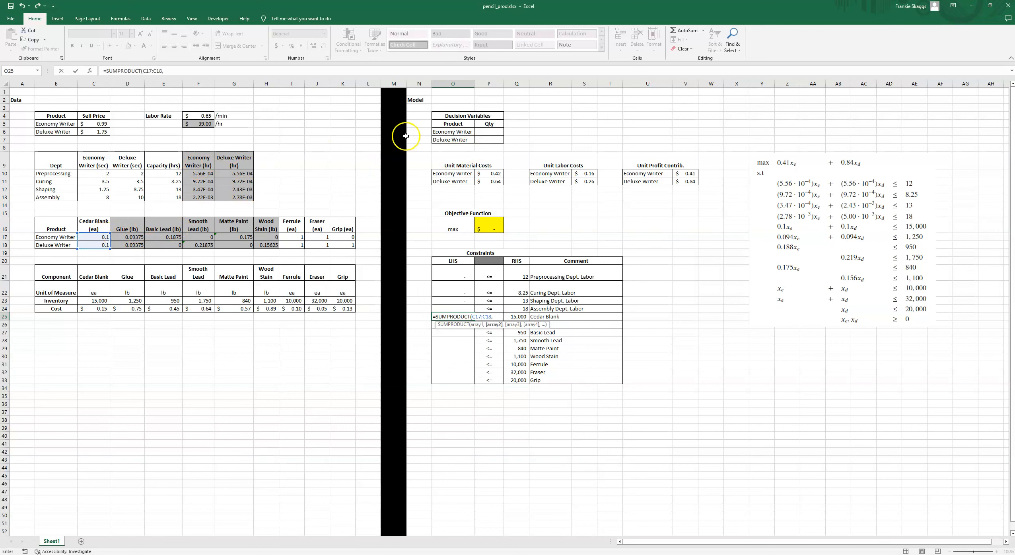
pyautogui.moveTo(478, 131); pyautogui.dragTo(477, 137)
pyautogui.write(')')
pyautogui.press('Return')
# Step: Enter the Glue LHS in O26 as =SUMPRODUCT(D17:D18,P6:P7), and the Basic Lead LHS in O27 likewise from its own usage column
pyautogui.write('=SUMPRODUCT(')
pyautogui.moveTo(129, 237); pyautogui.dragTo(129, 244)
pyautogui.write(',')
pyautogui.moveTo(491, 132); pyautogui.dragTo(491, 139)
pyautogui.write(')')
pyautogui.press('Return')
pyautogui.press('Return')
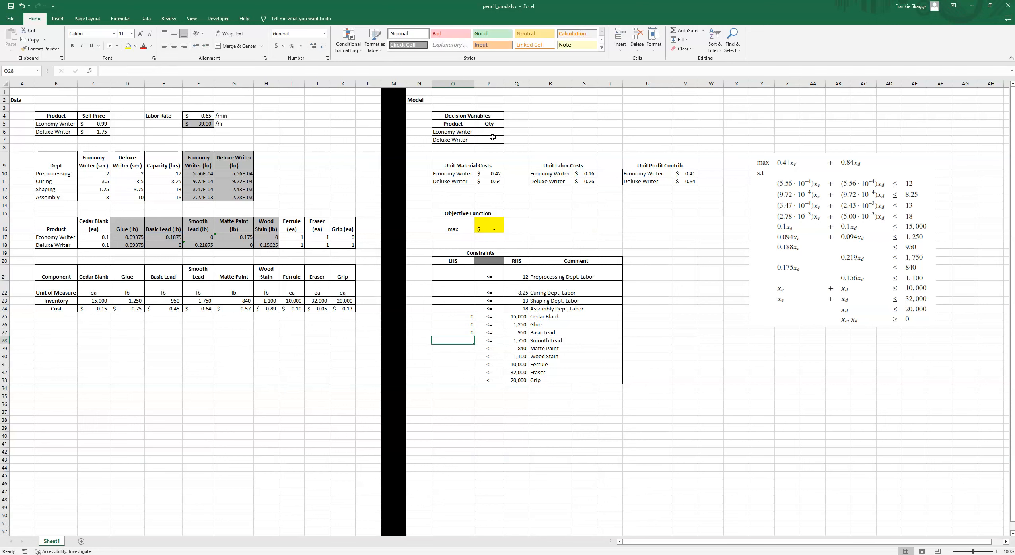
# Step: Enter the Smooth Lead constraint's LHS in O28 as usage per pencil times quantities, =SUMPRODUCT(F17:F18,P6:P7)
pyautogui.write('=SUMPRODUCT(')
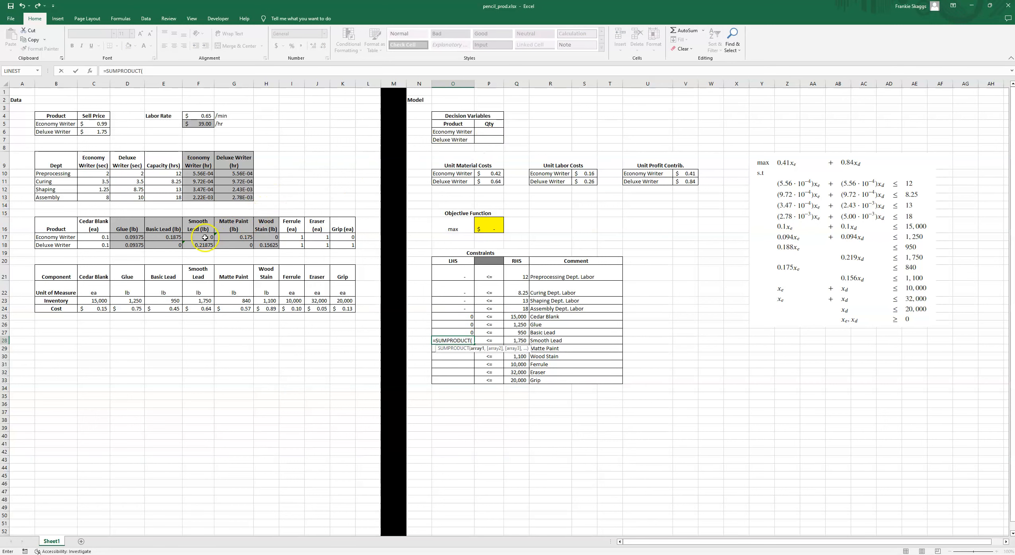
pyautogui.moveTo(206, 236); pyautogui.dragTo(206, 245)
pyautogui.write(',')
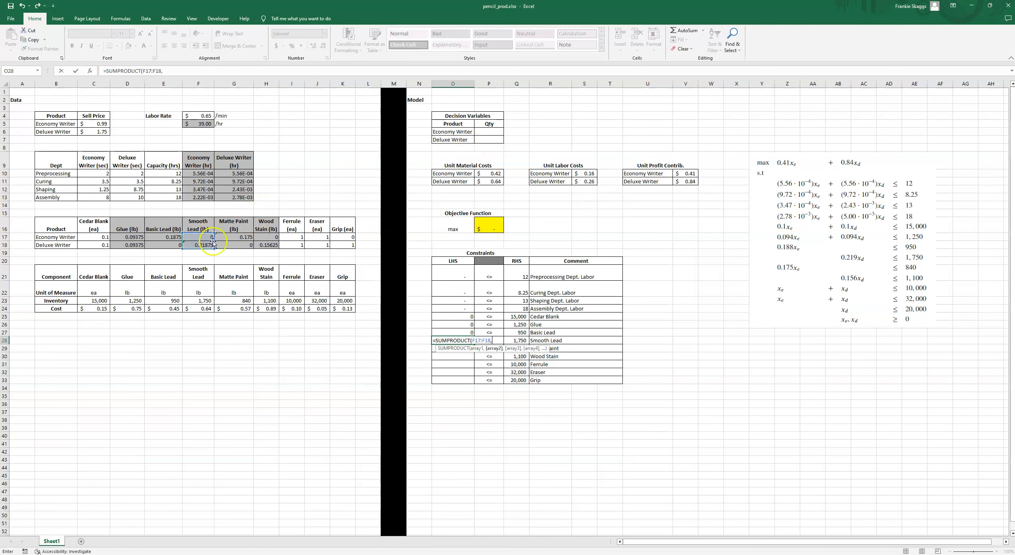
pyautogui.moveTo(496, 132); pyautogui.dragTo(495, 136)
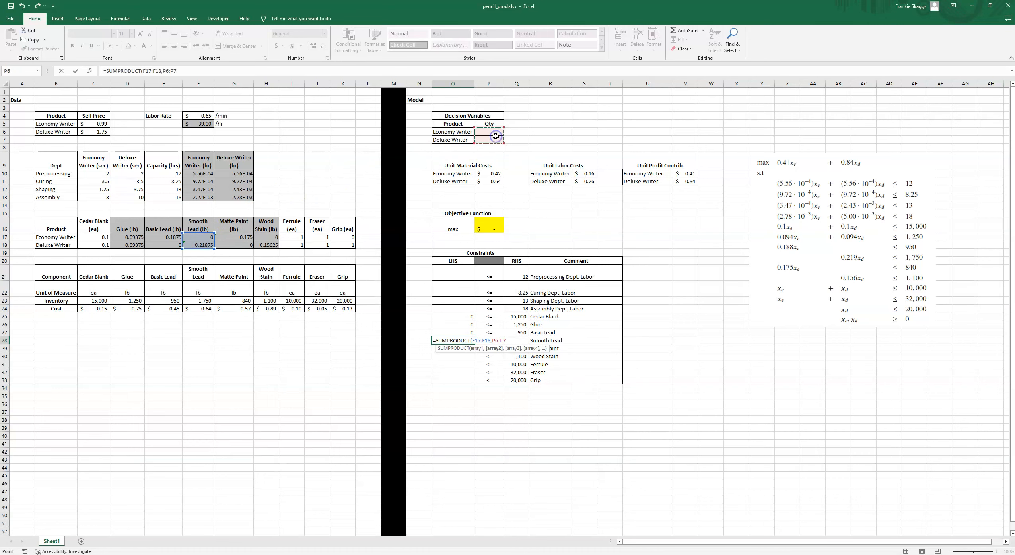
pyautogui.press('Return')
# Step: Enter the Matte Paint constraint's LHS in O29 as usage per pencil times quantities, =SUMPRODUCT(G17:G18,P6:P7)
pyautogui.write('=SUMP')
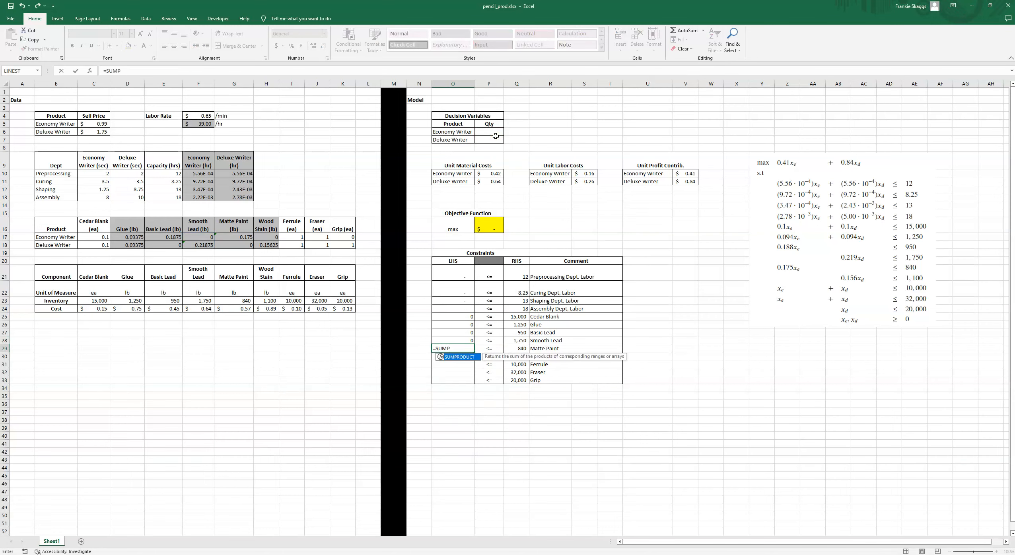
pyautogui.press('Tab')
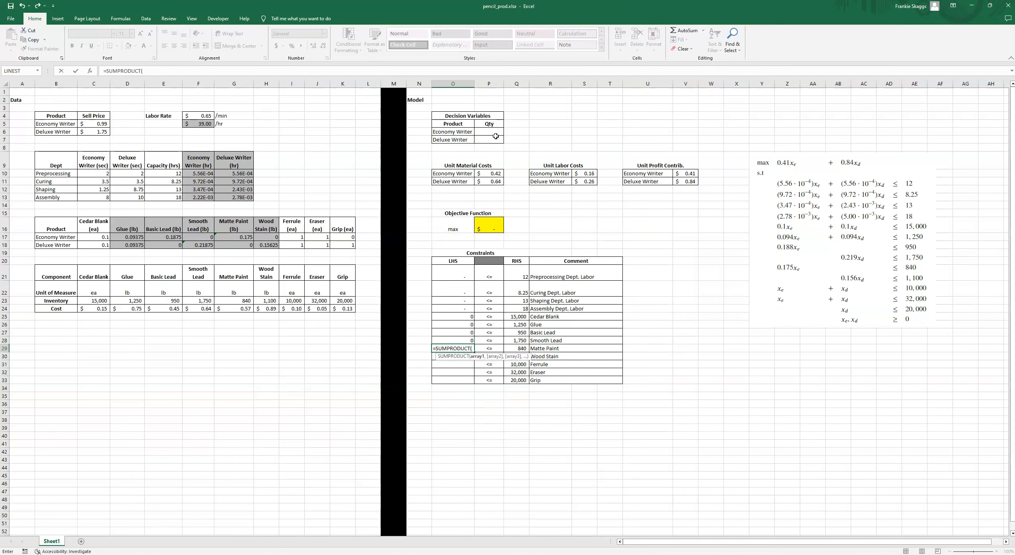
pyautogui.moveTo(240, 237); pyautogui.dragTo(248, 244)
pyautogui.write(',')
pyautogui.moveTo(493, 132); pyautogui.dragTo(493, 138)
pyautogui.press('Return')
# Step: Enter the Wood Stain constraint's LHS in O30 as usage per pencil times quantities, =SUMPRODUCT(H17:H18,P6:P7)
pyautogui.write('=SUMPRODUCT(')
pyautogui.moveTo(268, 237); pyautogui.dragTo(268, 244)
pyautogui.write(',')
pyautogui.moveTo(493, 132); pyautogui.dragTo(493, 136)
pyautogui.press('Return')
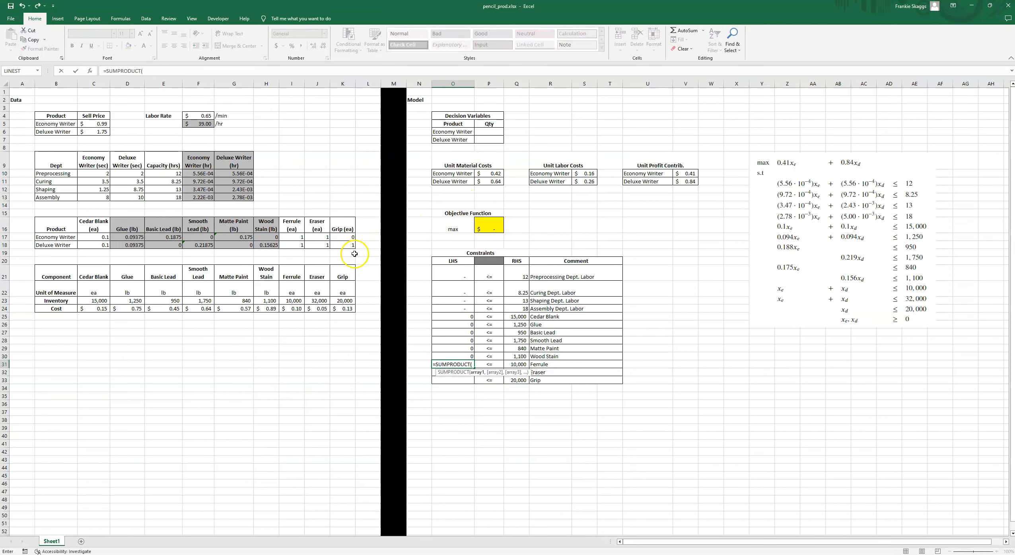
# Step: Enter the Ferrule constraint's LHS in O31 as usage per pencil times quantities, =SUMPRODUCT(I17:I18,P6:P7)
pyautogui.click(299, 237)
pyautogui.moveTo(299, 237); pyautogui.dragTo(299, 245)
pyautogui.write(',')
pyautogui.moveTo(486, 132); pyautogui.dragTo(486, 136)
pyautogui.press('Return')
# Step: Enter the Eraser constraint's LHS in O32 as usage per pencil times quantities, =SUMPRODUCT(J17:J18,P6:P7)
pyautogui.write('=SUMP')
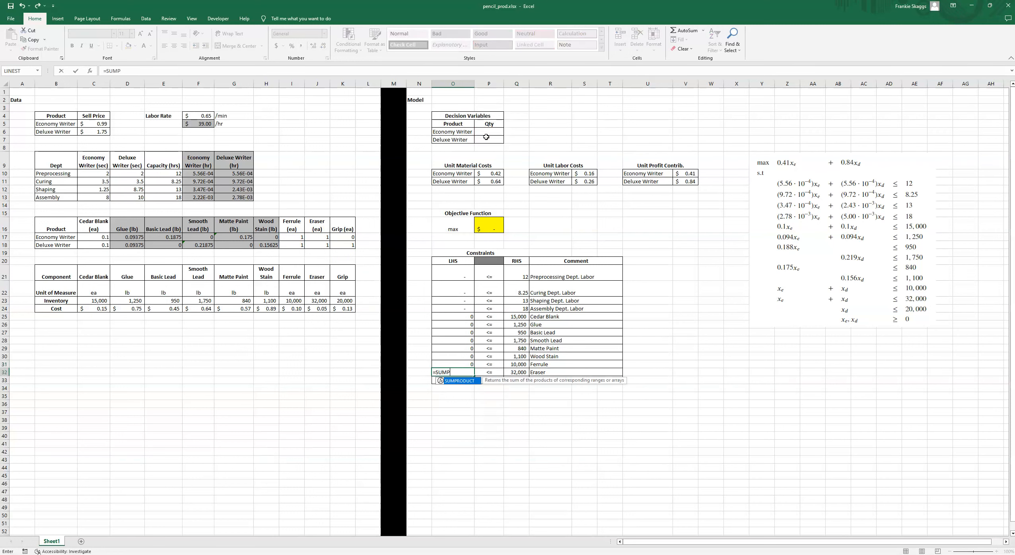
pyautogui.press('Tab')
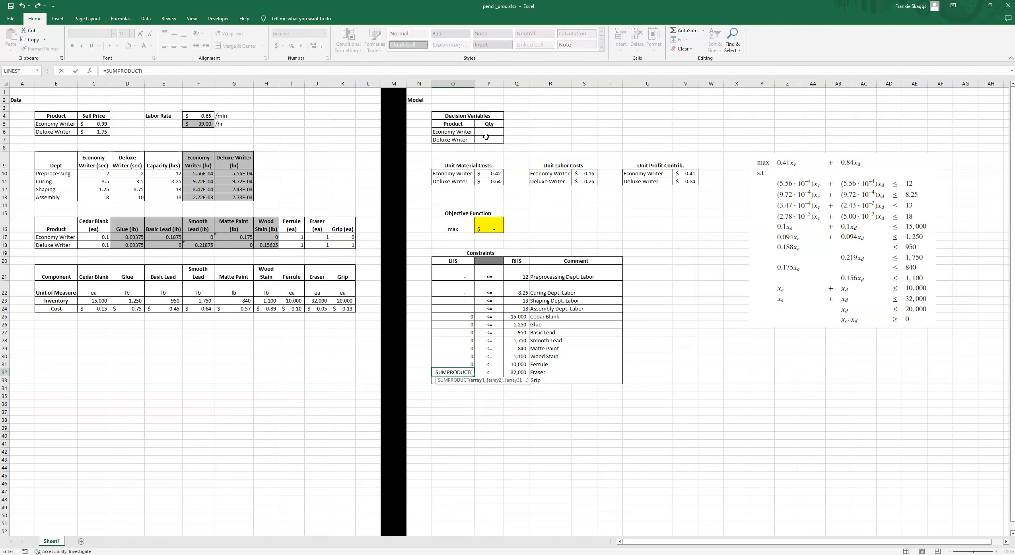
pyautogui.moveTo(318, 237); pyautogui.dragTo(319, 242)
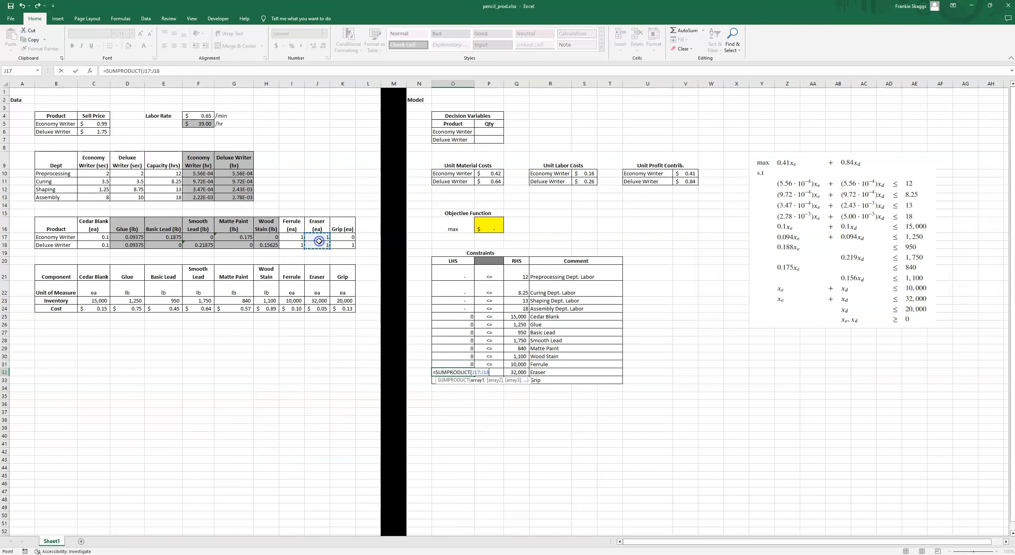
pyautogui.write(',')
pyautogui.moveTo(486, 132); pyautogui.dragTo(486, 139)
pyautogui.press('Return')
# Step: Enter the Grip constraint's LHS in O33 as usage per pencil times quantities, =SUMPRODUCT(K17:K18,P6:P7)
pyautogui.write('=SUMPRODUCT(')
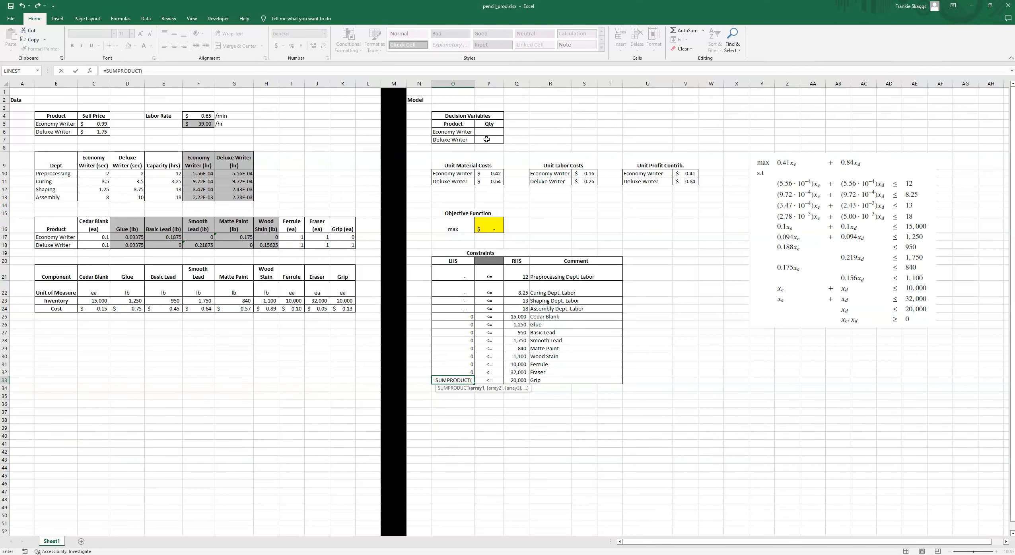
pyautogui.moveTo(342, 238); pyautogui.dragTo(345, 245)
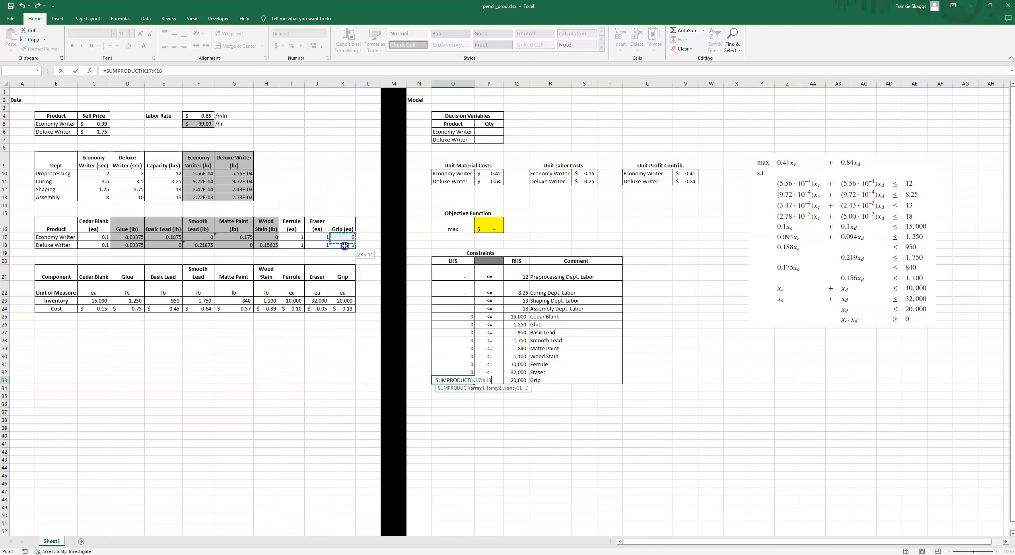
pyautogui.write(',')
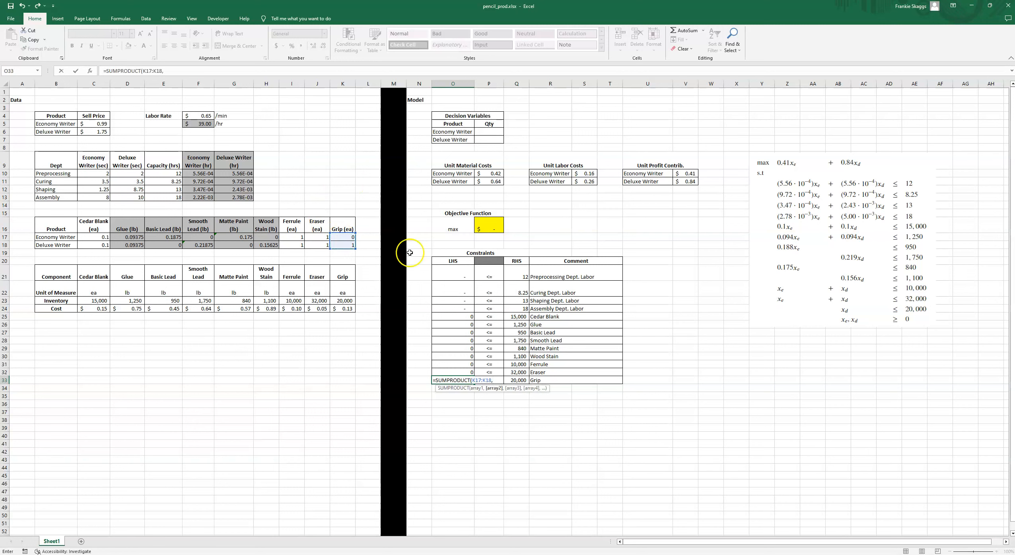
pyautogui.moveTo(490, 131); pyautogui.dragTo(493, 138)
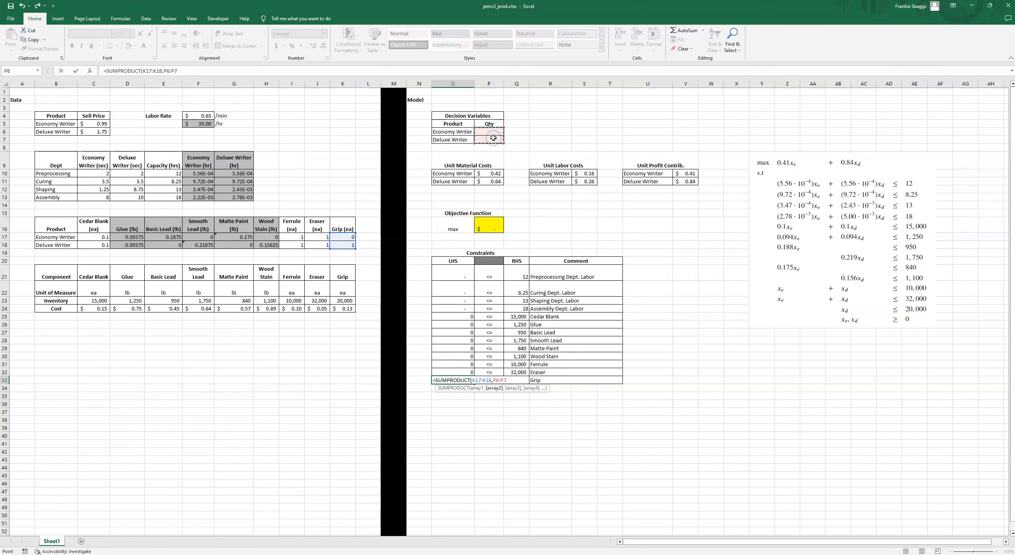
pyautogui.write(')')
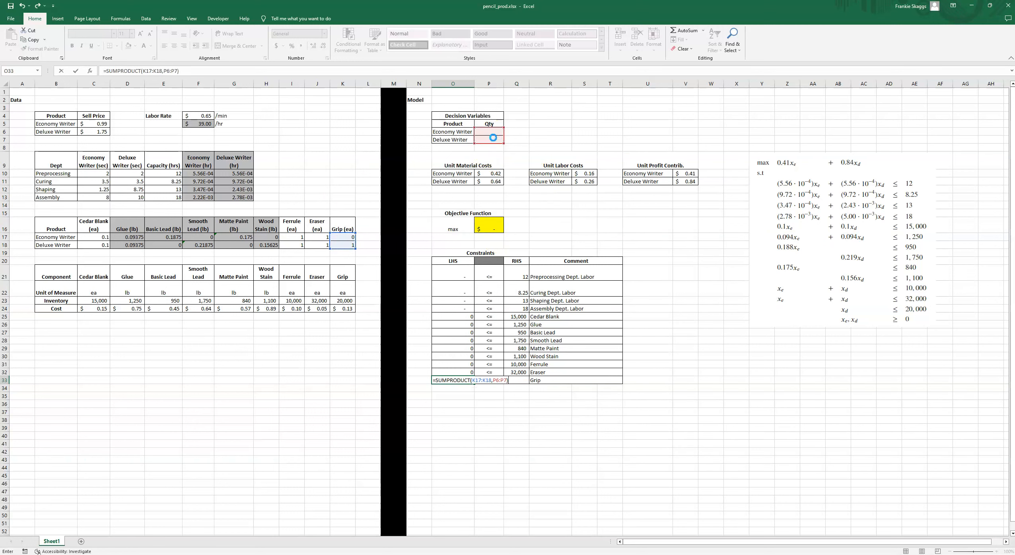